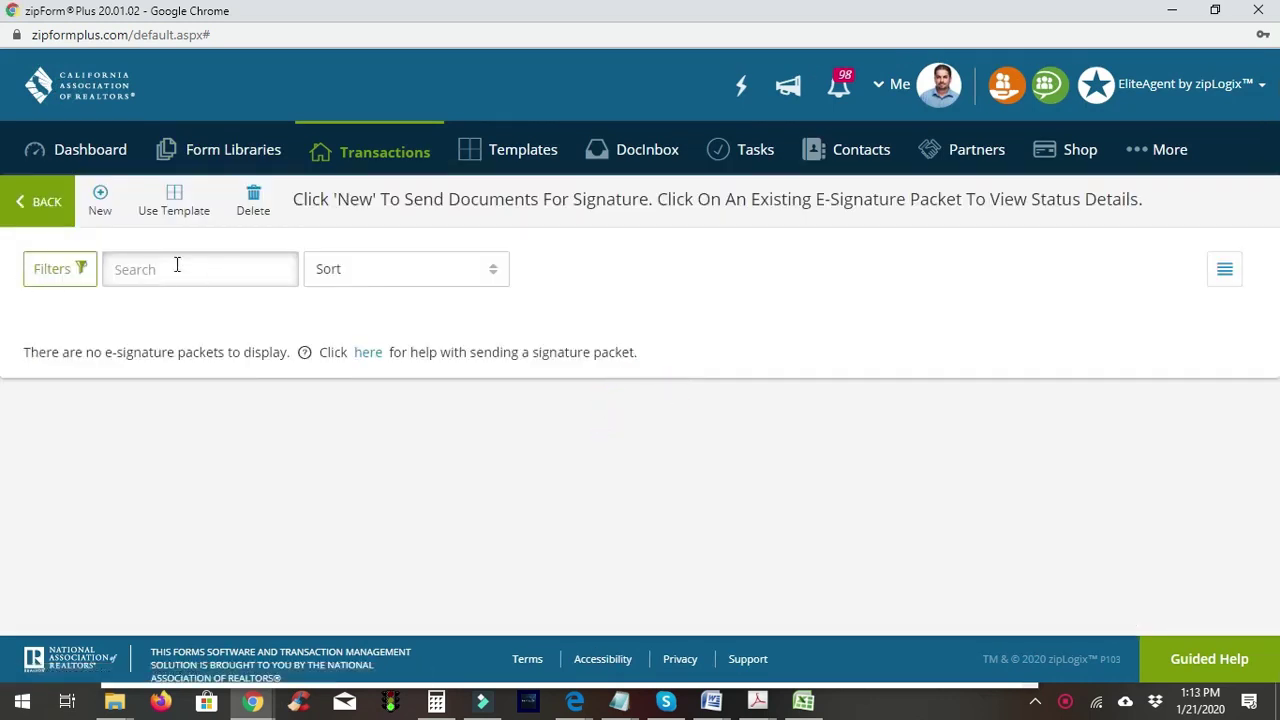
Step: Start a new e-signature packet and select the Residential Purchase Agreement, Additional Agent Acknowledgement and Market Conditions Advisory for signing
left_click(100, 198)
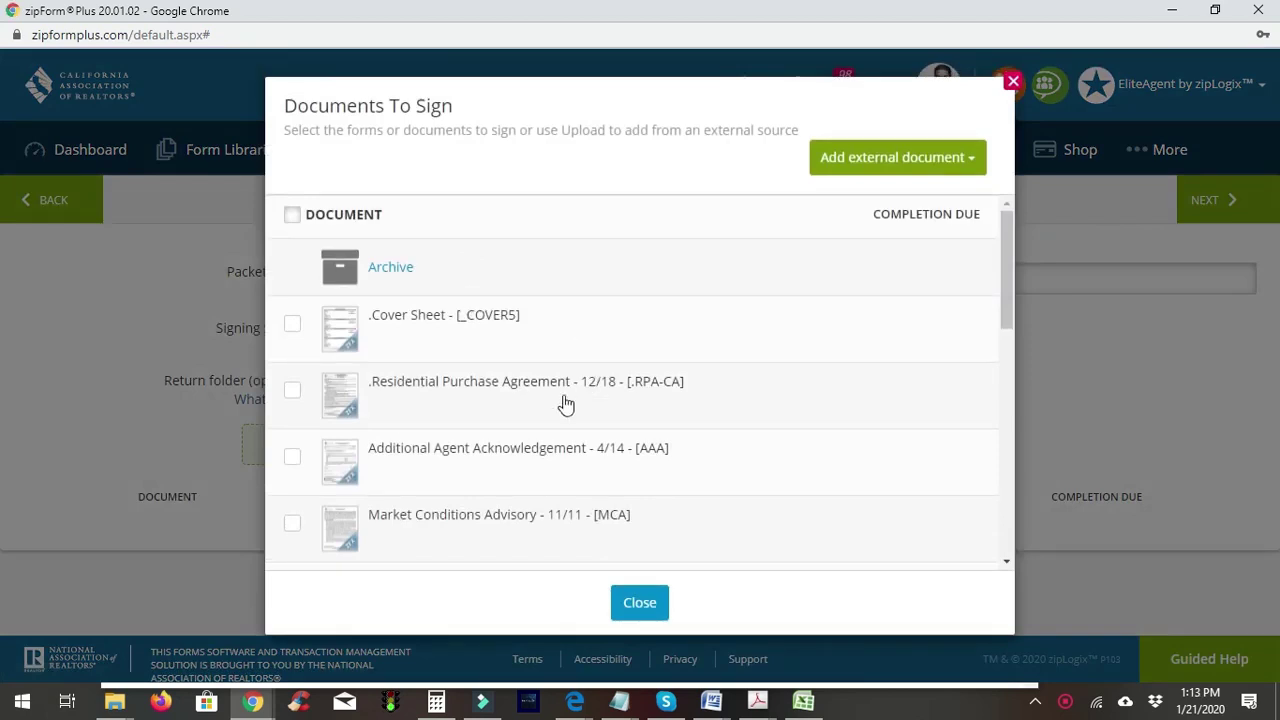
left_click(293, 396)
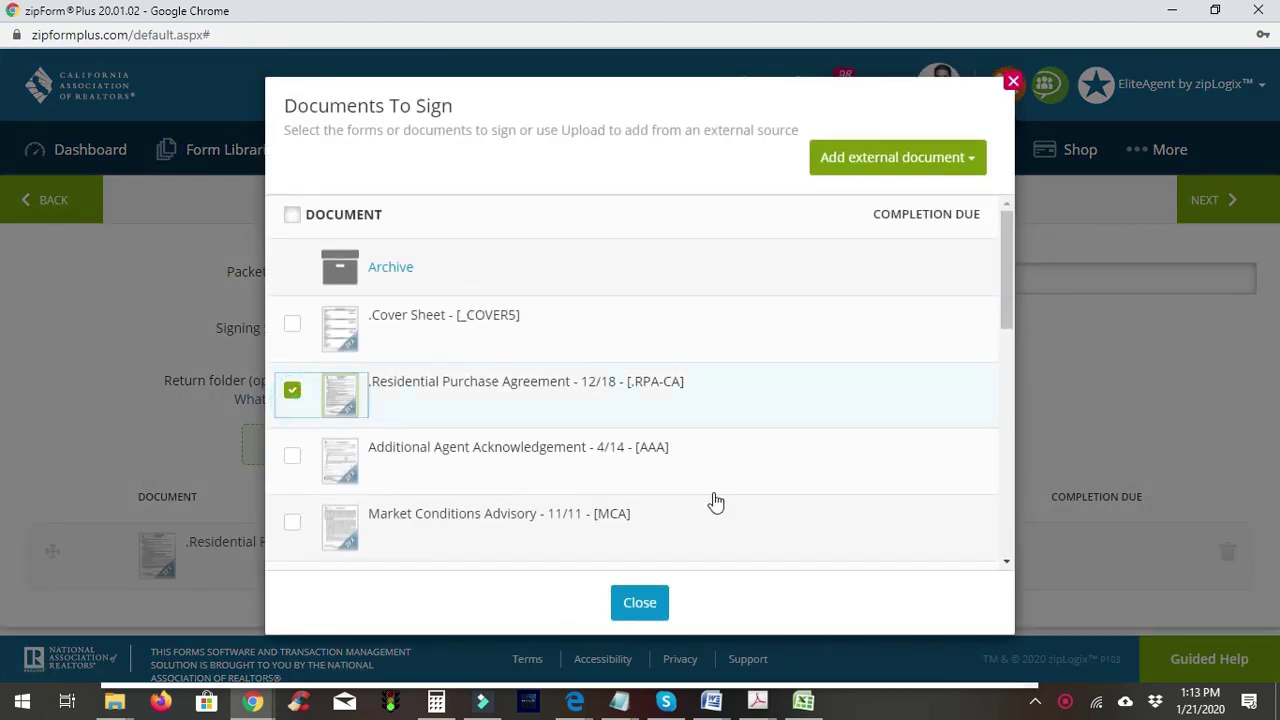
left_click_drag(1009, 299, 1004, 329)
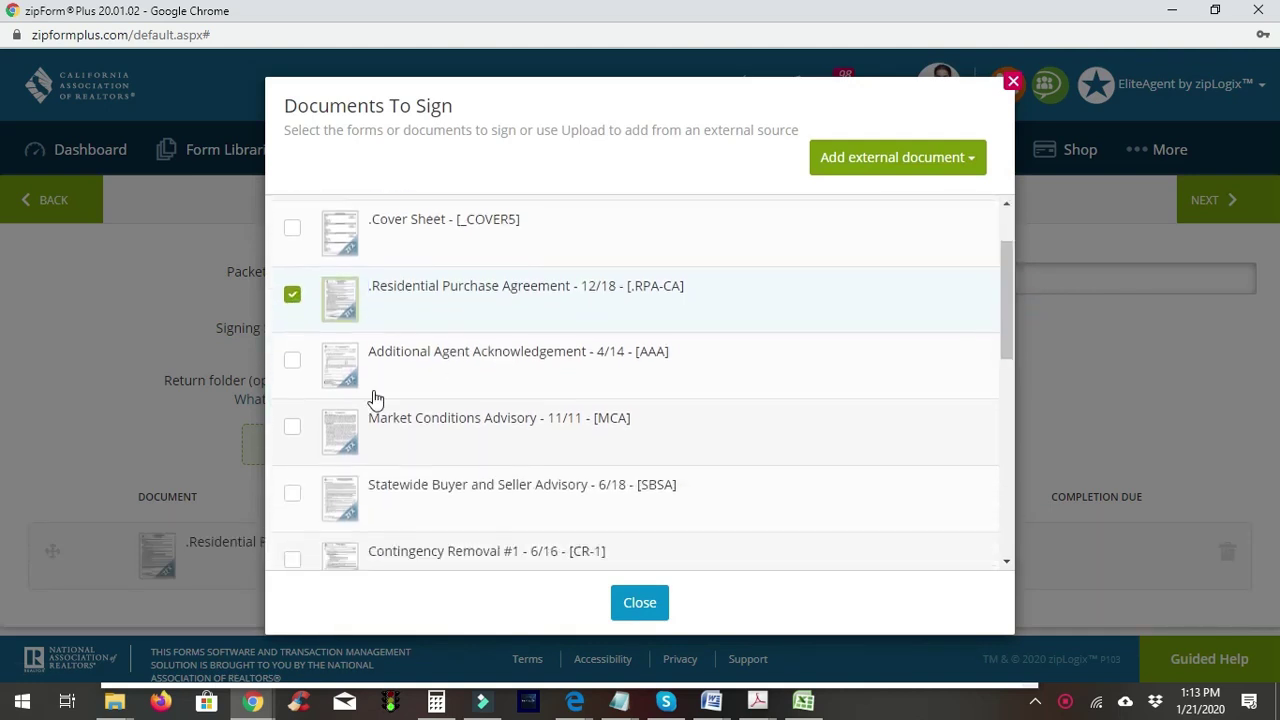
left_click(292, 360)
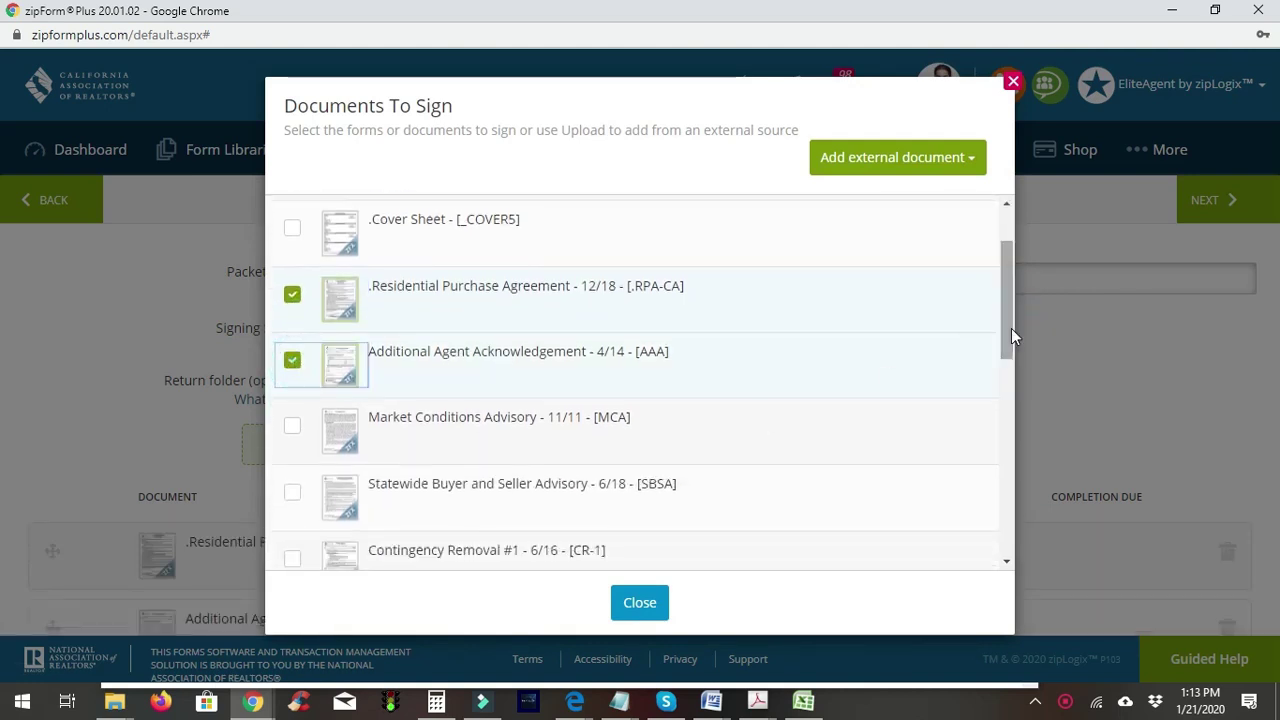
left_click_drag(1011, 328, 1011, 338)
left_click(292, 394)
Step: Add the Buyer Homeowner Association Advisory and the Contingency For Sale of Buyers Property to the packet, and finish the document selection
left_click_drag(1008, 339, 1008, 442)
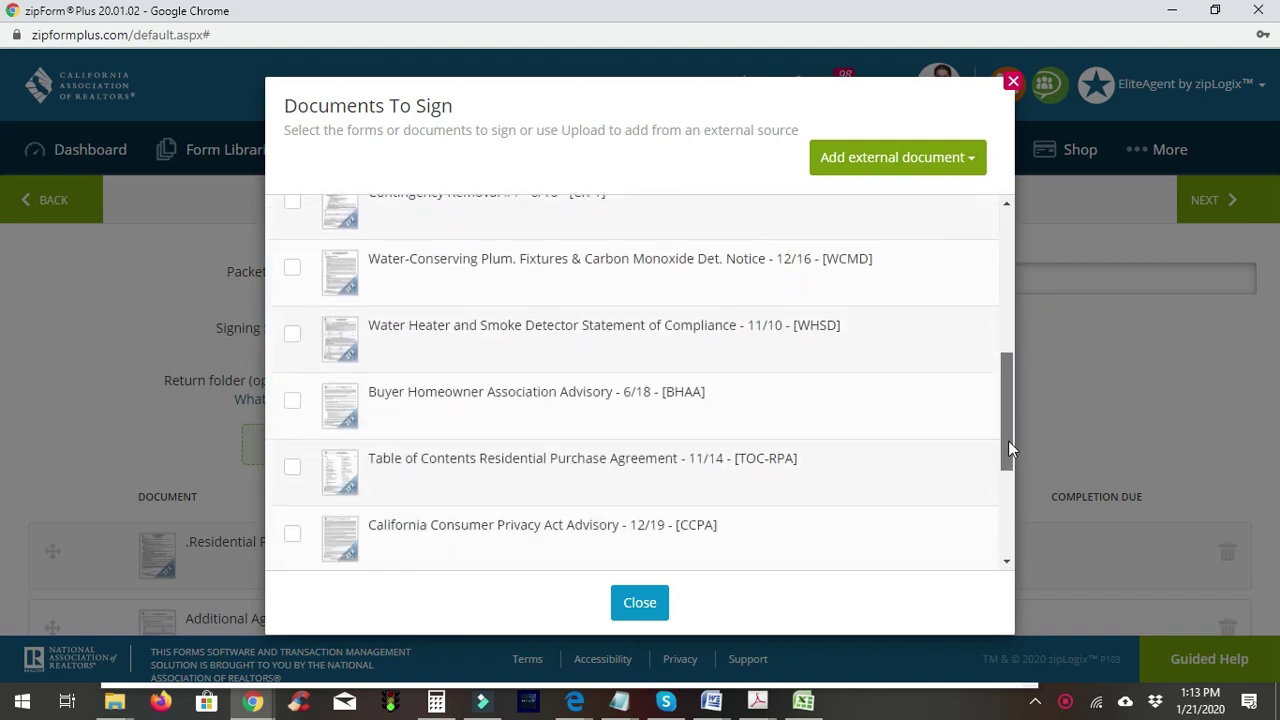
left_click(300, 408)
left_click_drag(1014, 415, 1009, 456)
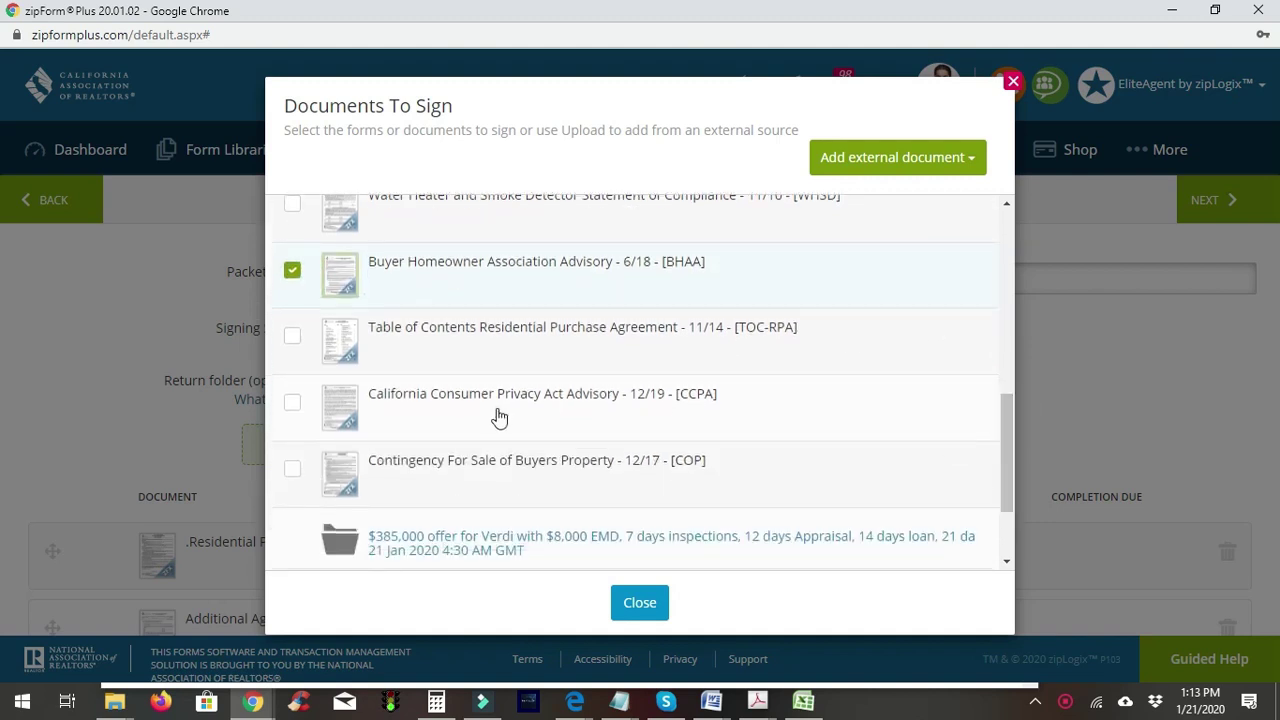
left_click(292, 468)
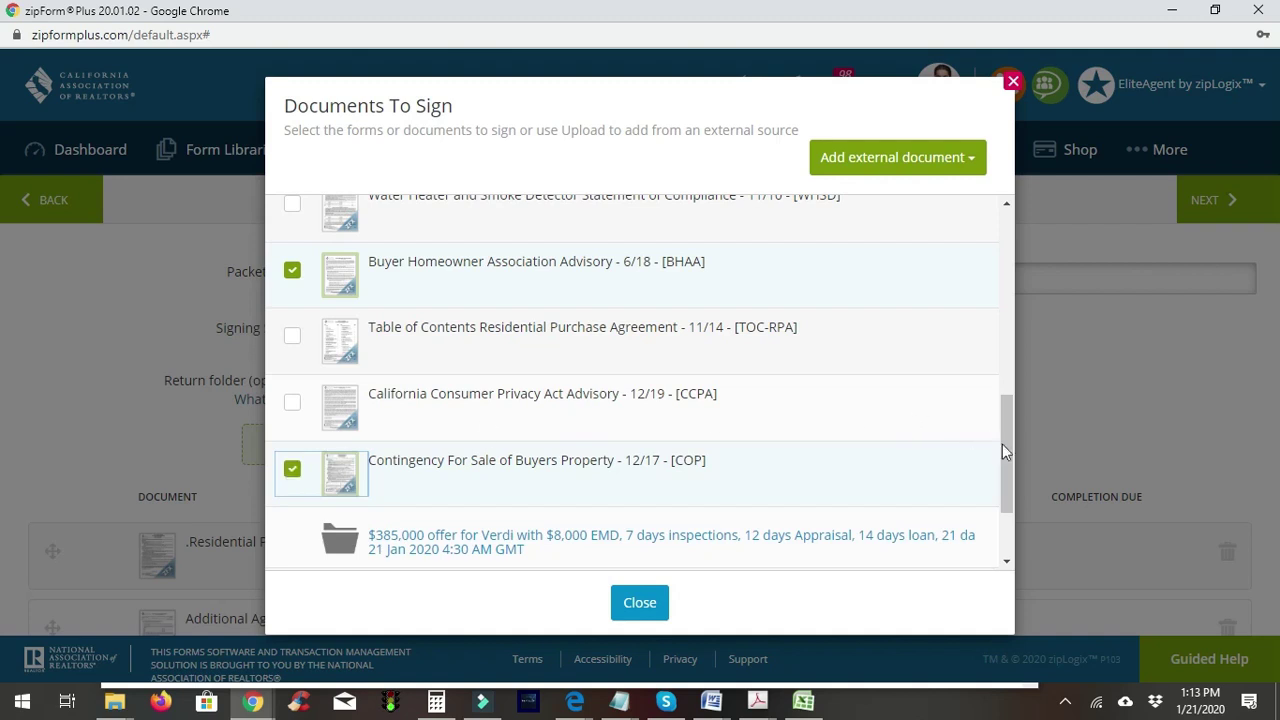
left_click_drag(1015, 463, 1008, 508)
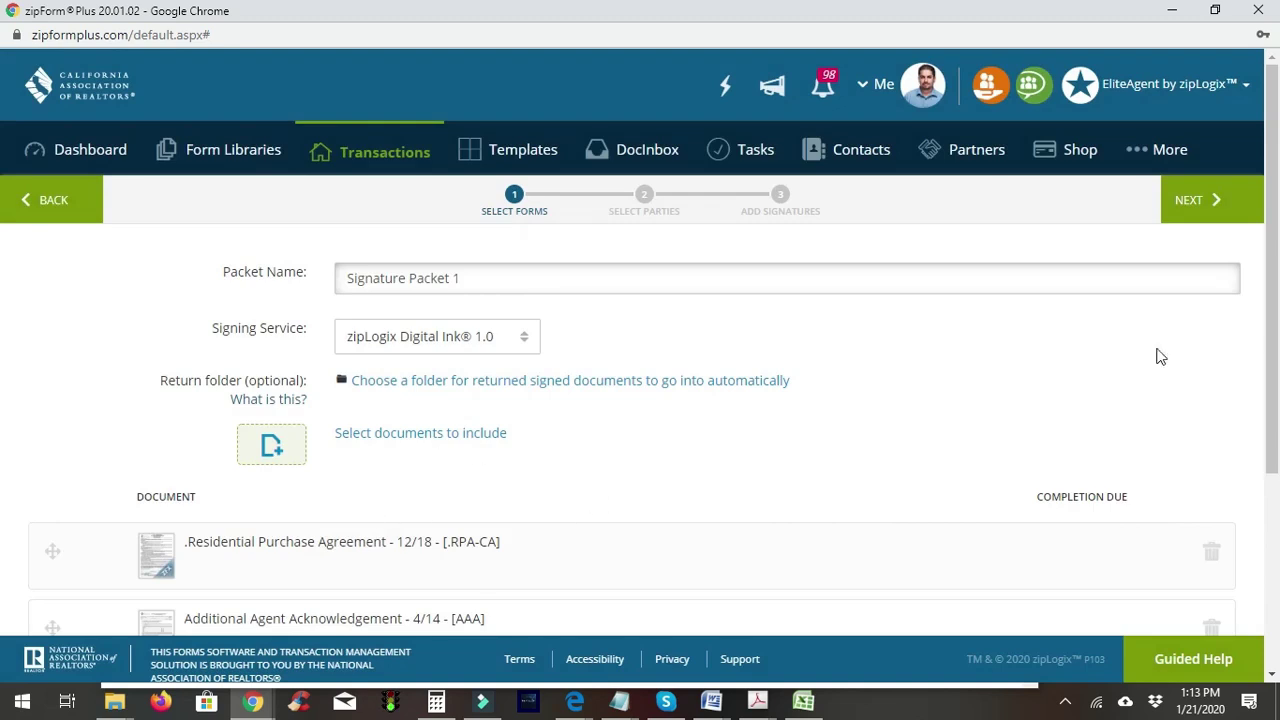
Step: Reopen the document selection and add the Statewide Buyer and Seller Advisory to the packet
scroll(640, 400, "down", 3)
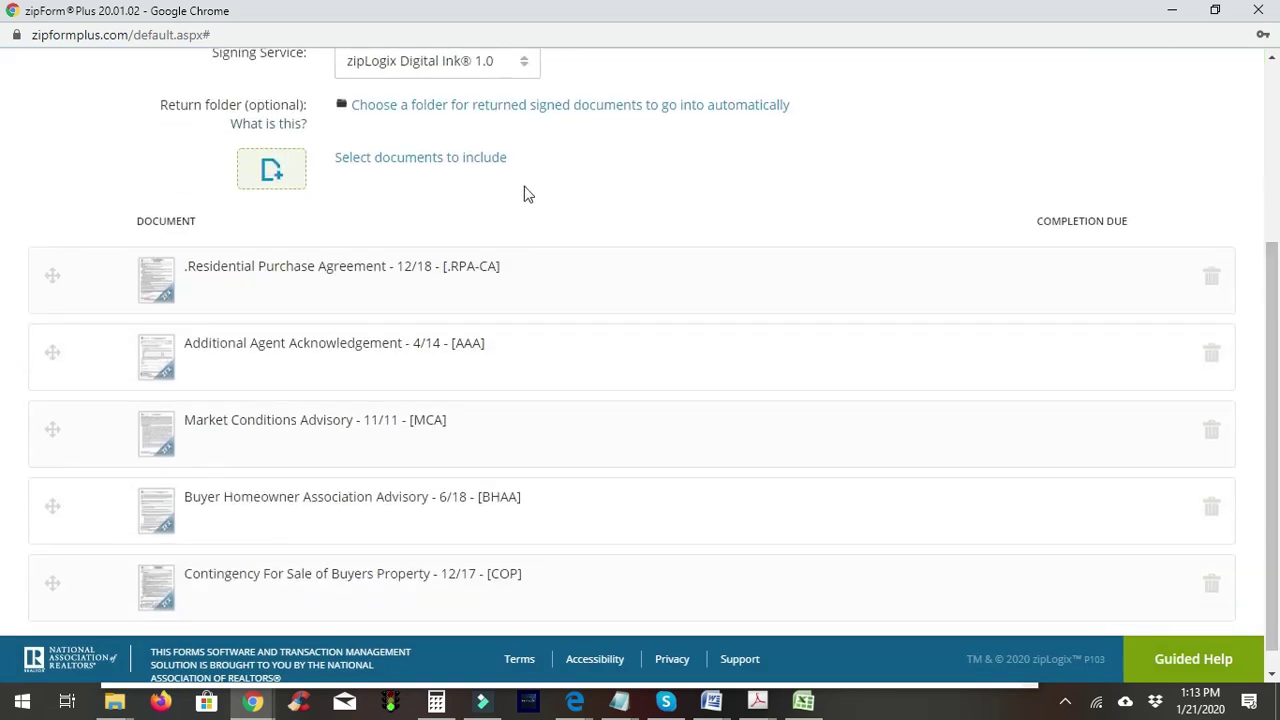
left_click(452, 158)
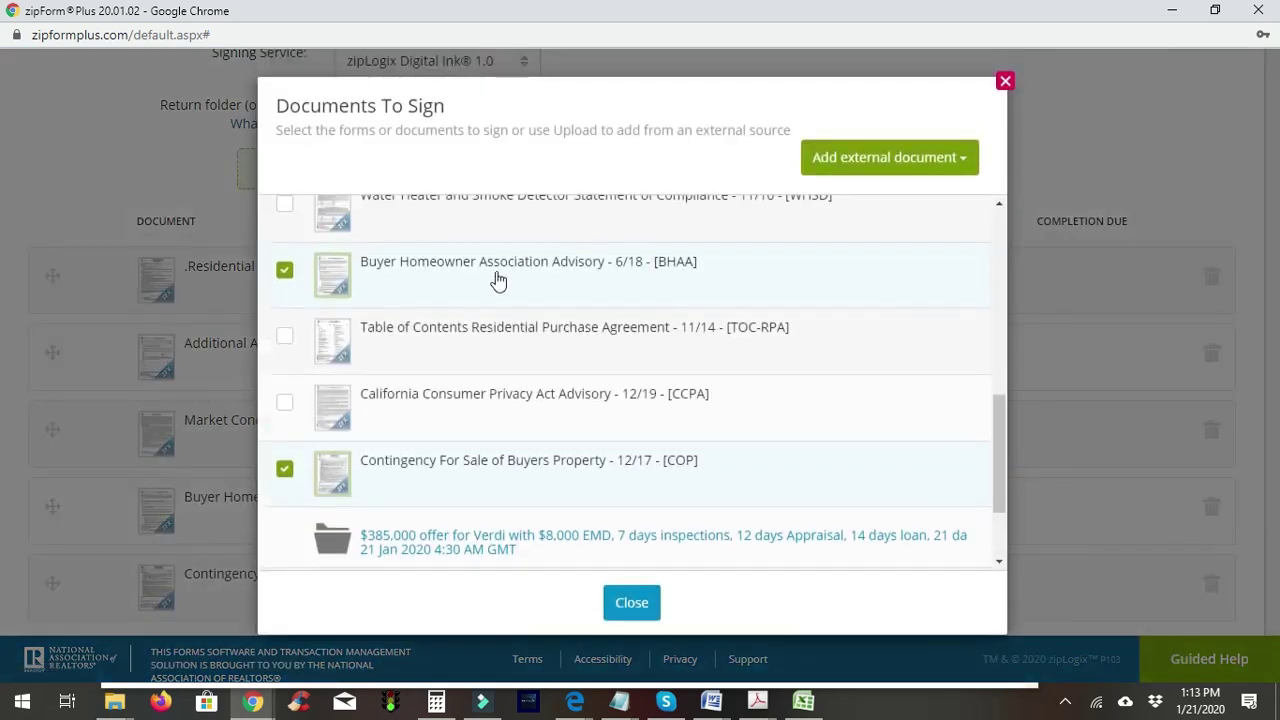
left_click_drag(1003, 427, 997, 283)
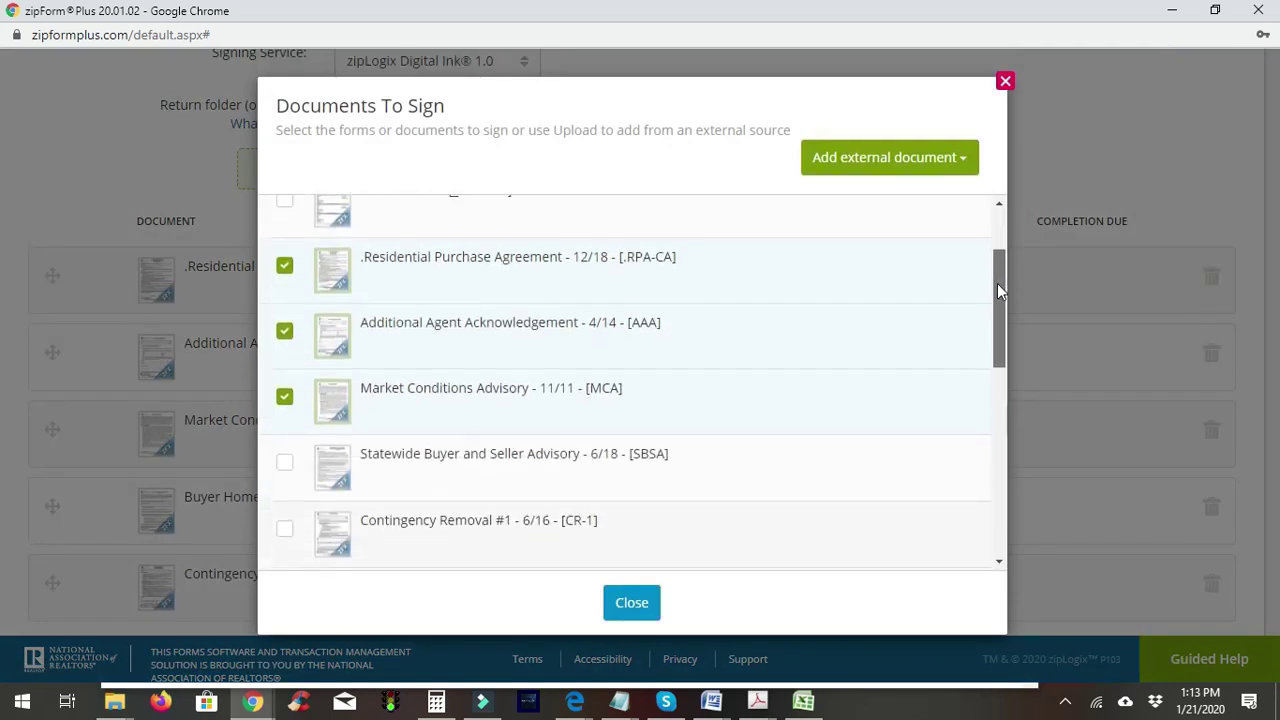
left_click(569, 464)
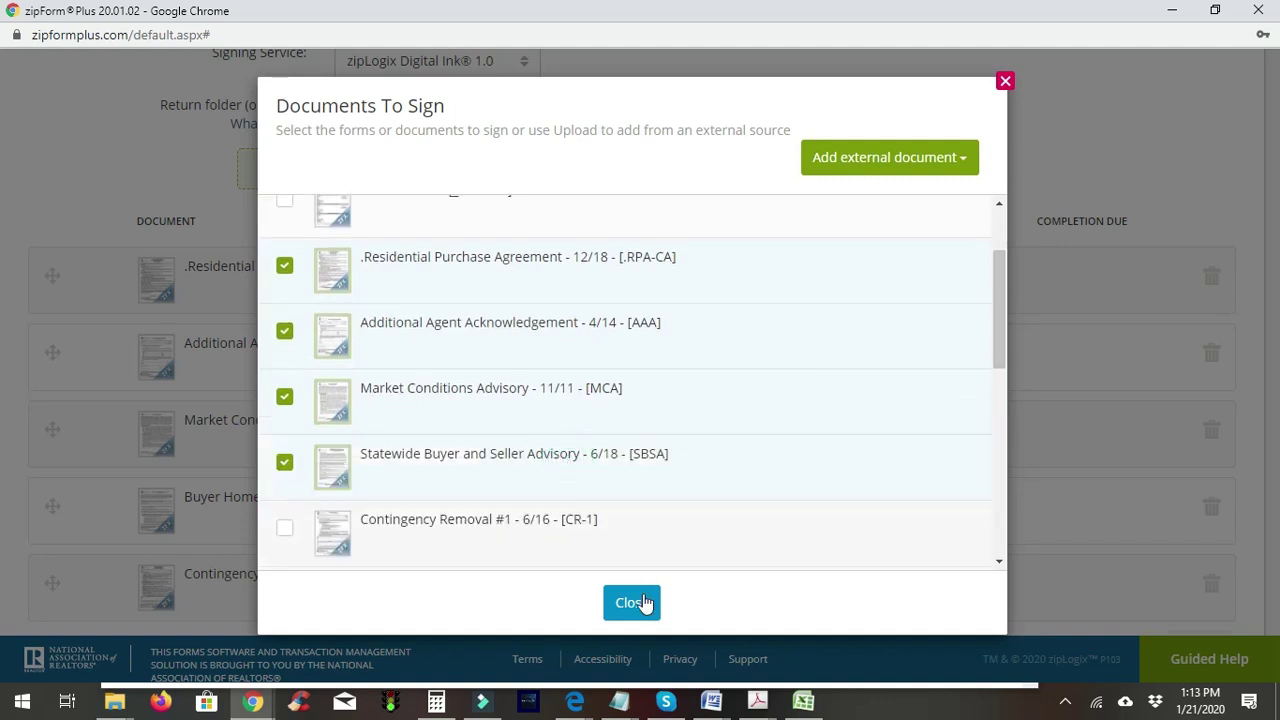
left_click(645, 603)
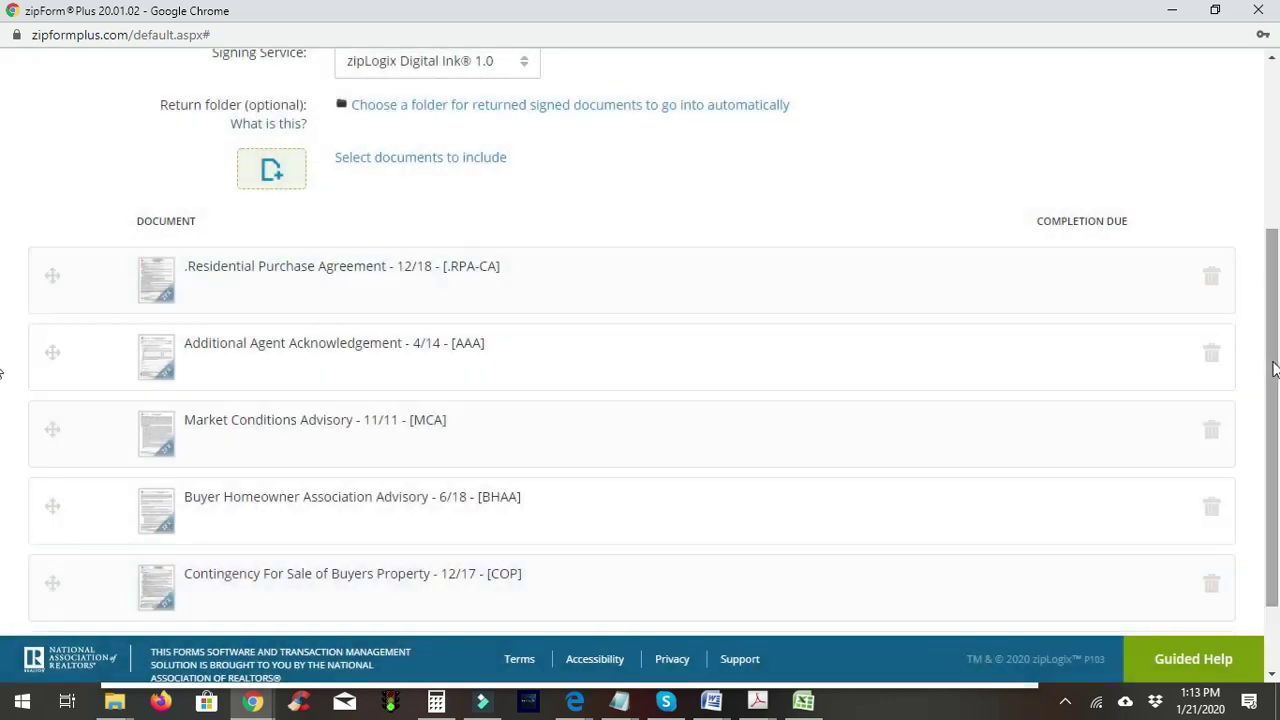
scroll(1274, 369, "down", 2)
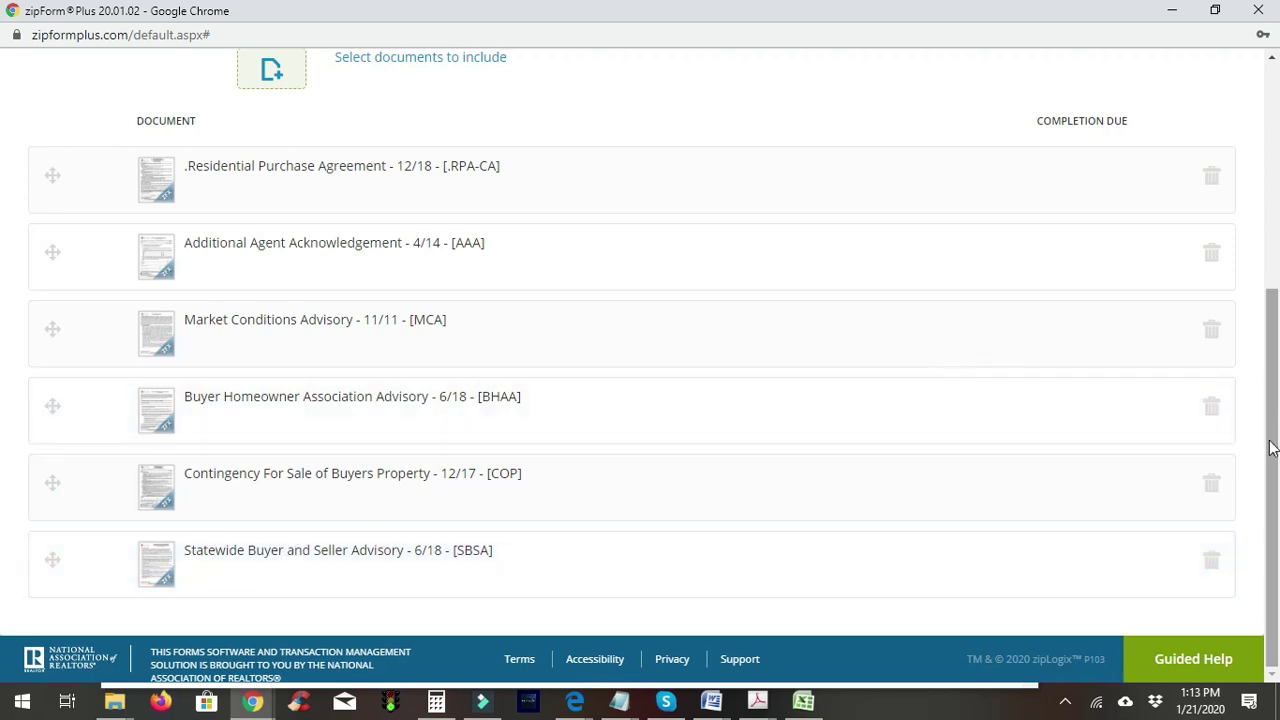
Step: Replace the packet name with "Offer for Duck Wood for"
scroll(3, 283, "up", 4)
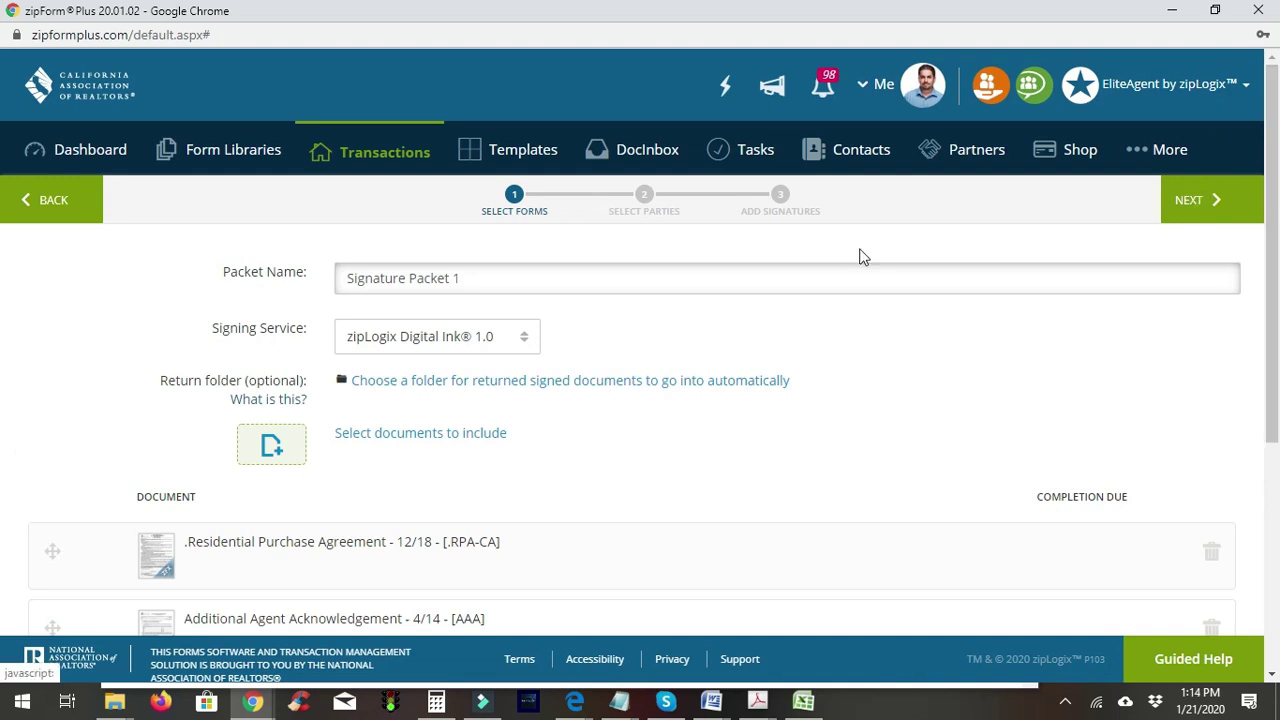
left_click(834, 270)
type("Offer for Duck Wood for")
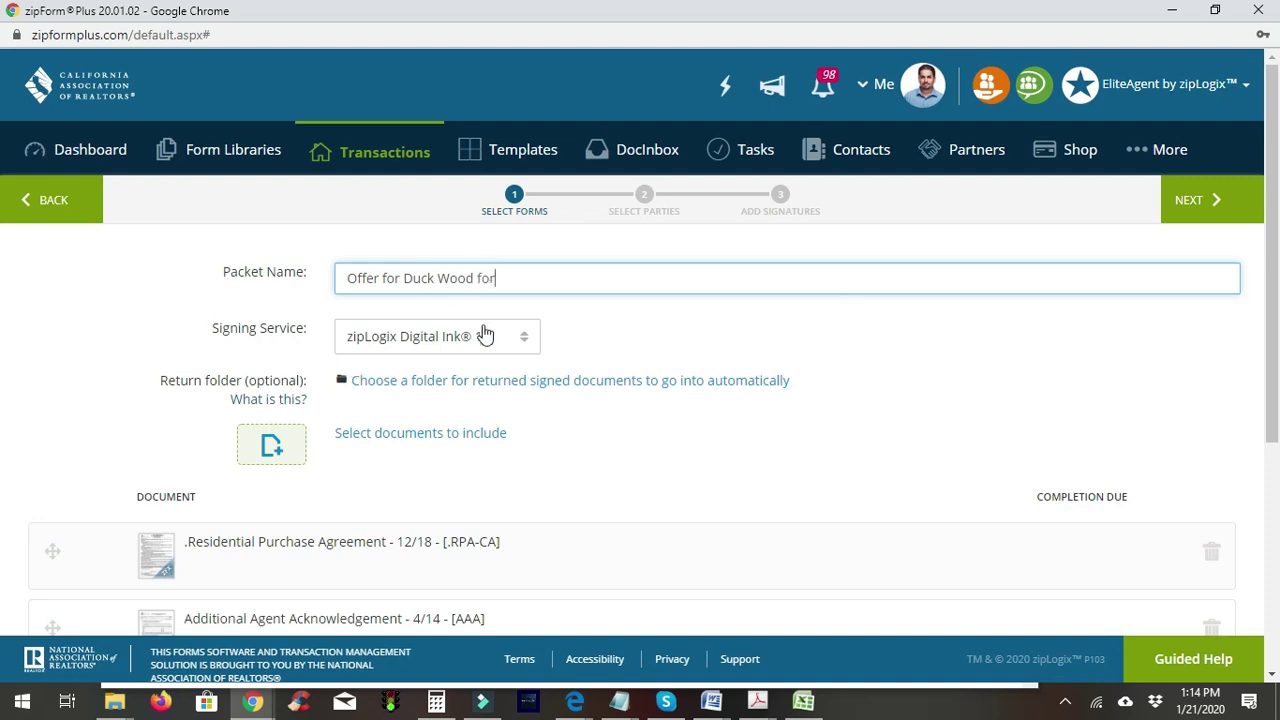
left_click(1065, 702)
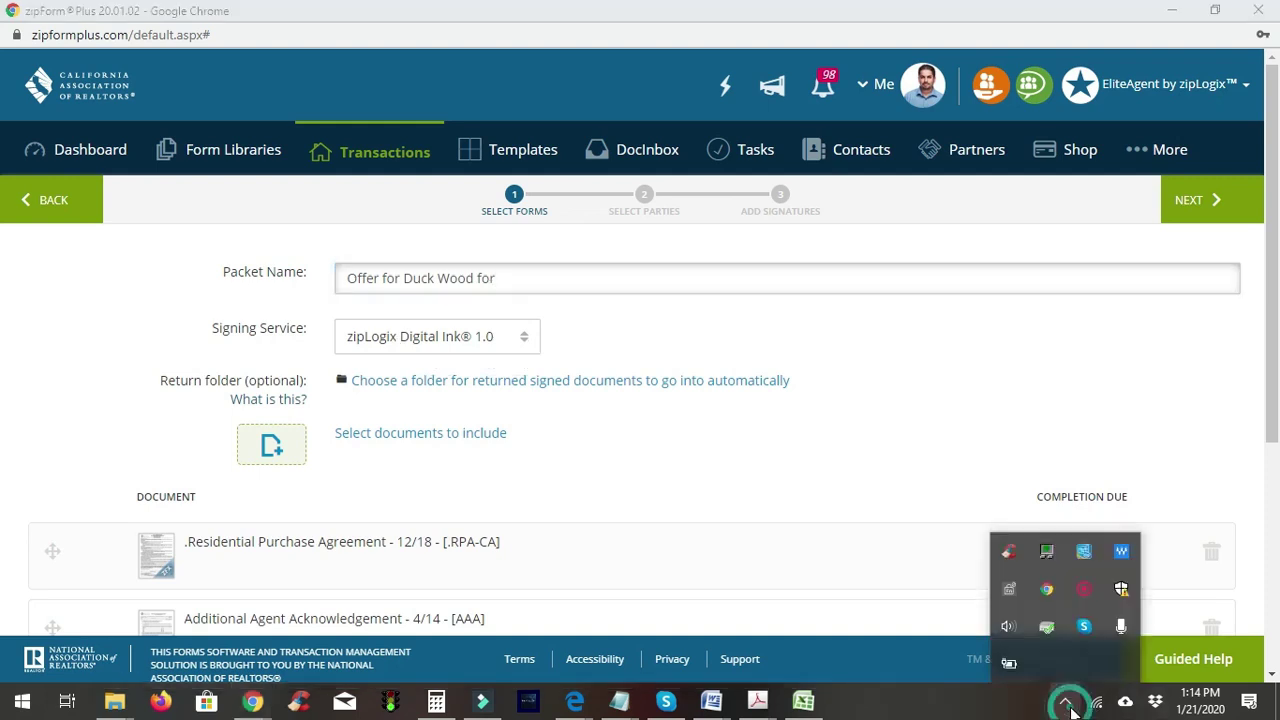
left_click(1087, 590)
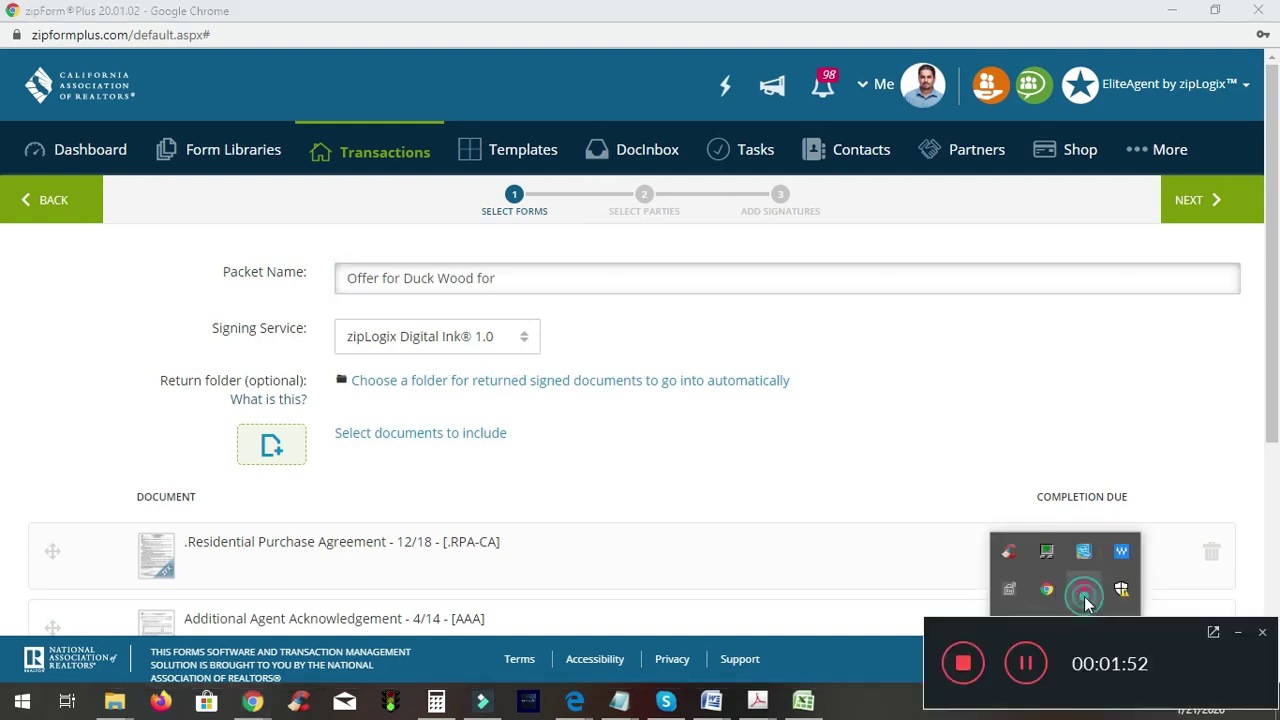
left_click(1008, 663)
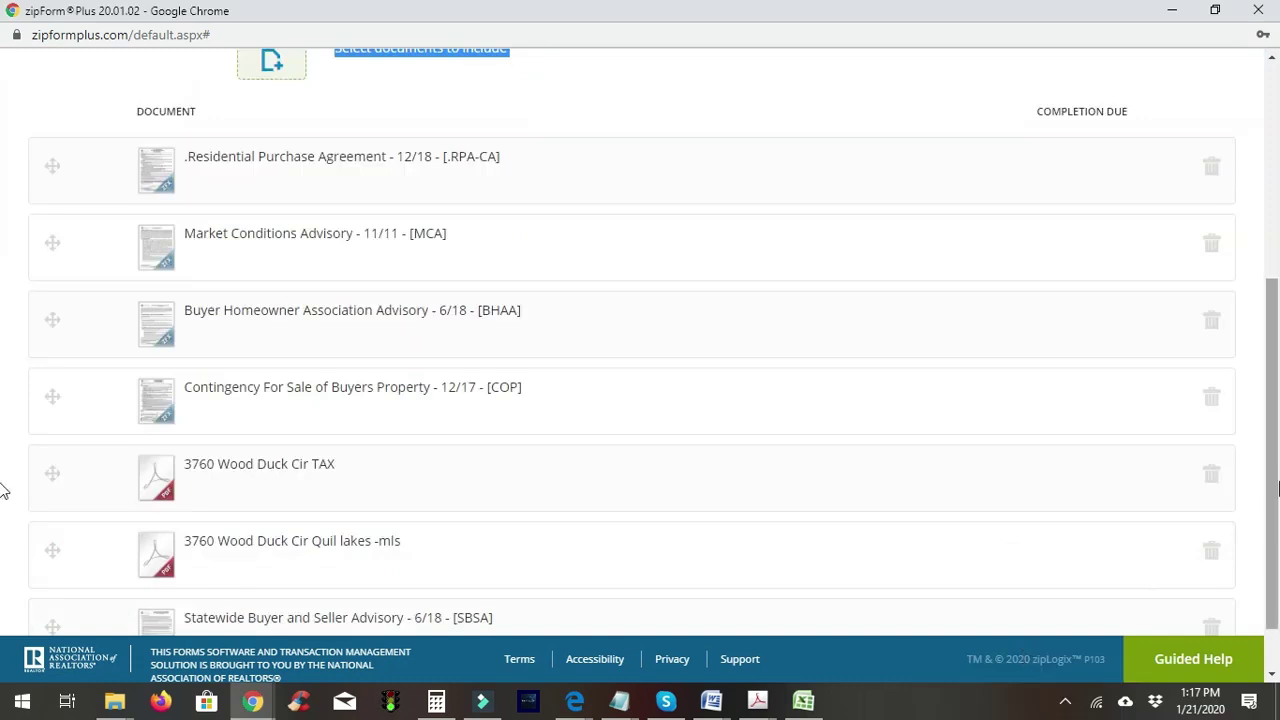
Step: Try to change the position of the Statewide Buyer and Seller Advisory in the packet's document order
left_click_drag(1271, 492, 1272, 430)
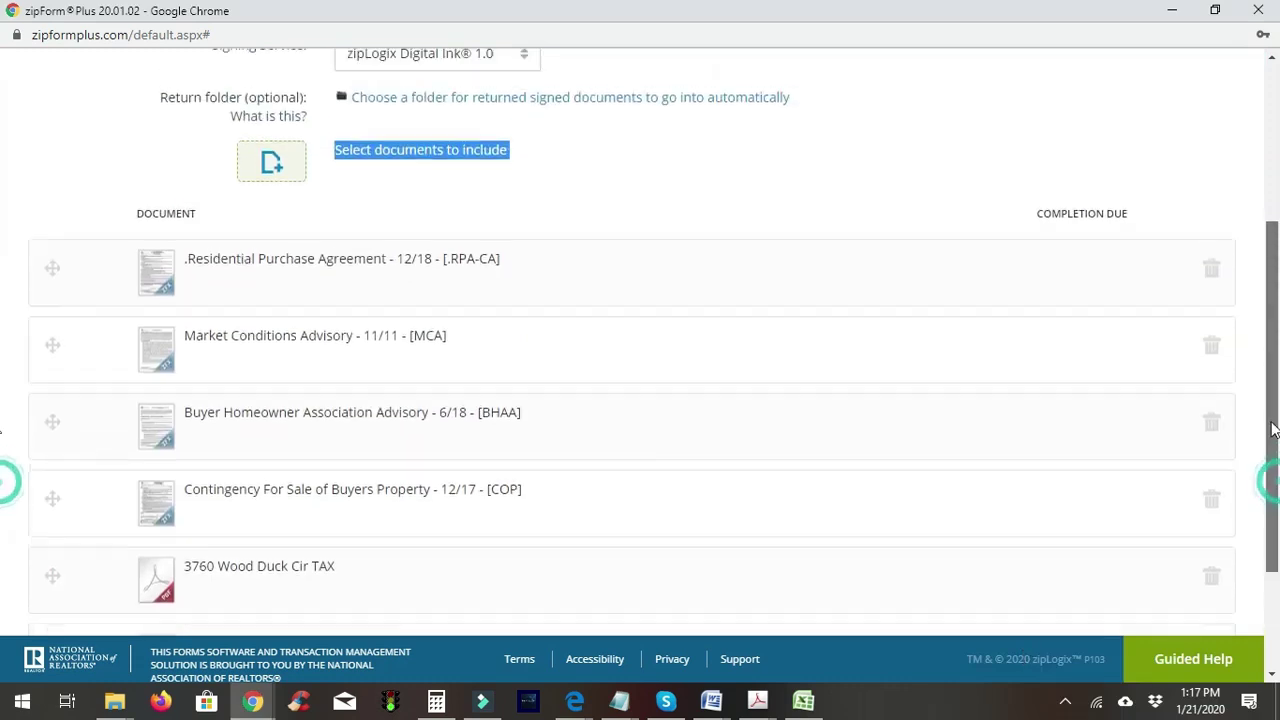
scroll(1272, 430, "down", 2)
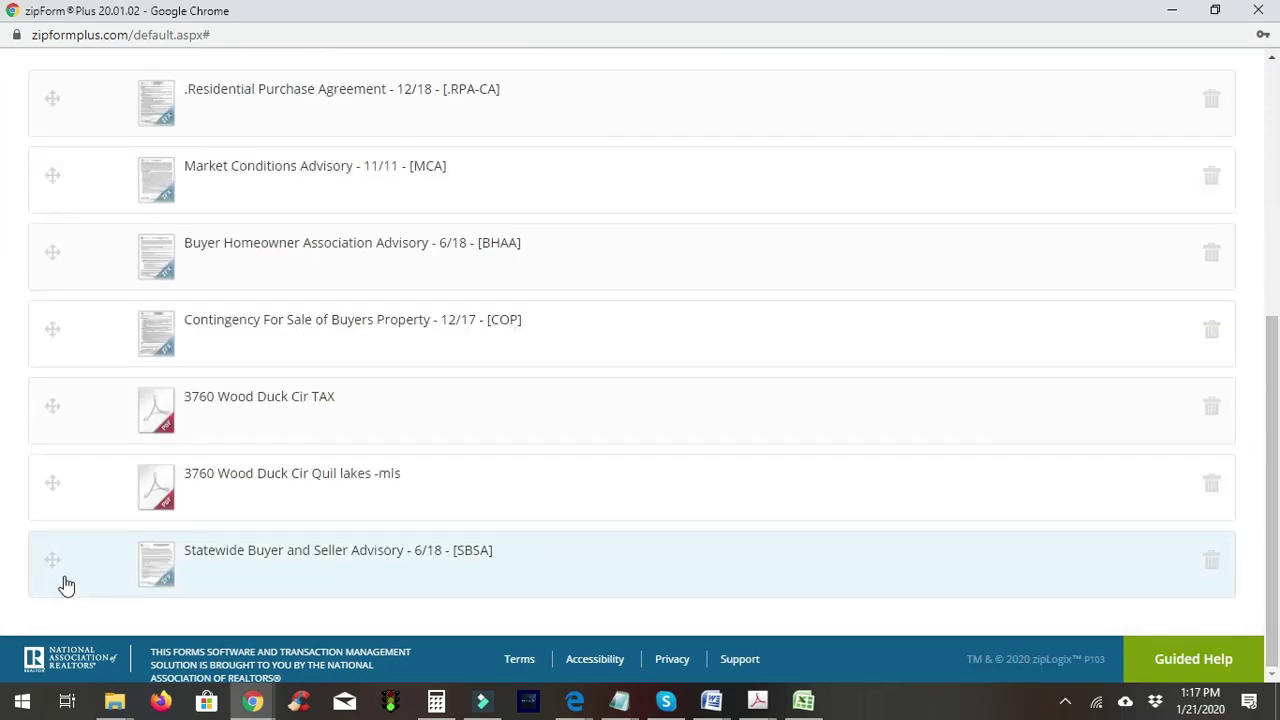
left_click_drag(57, 563, 55, 630)
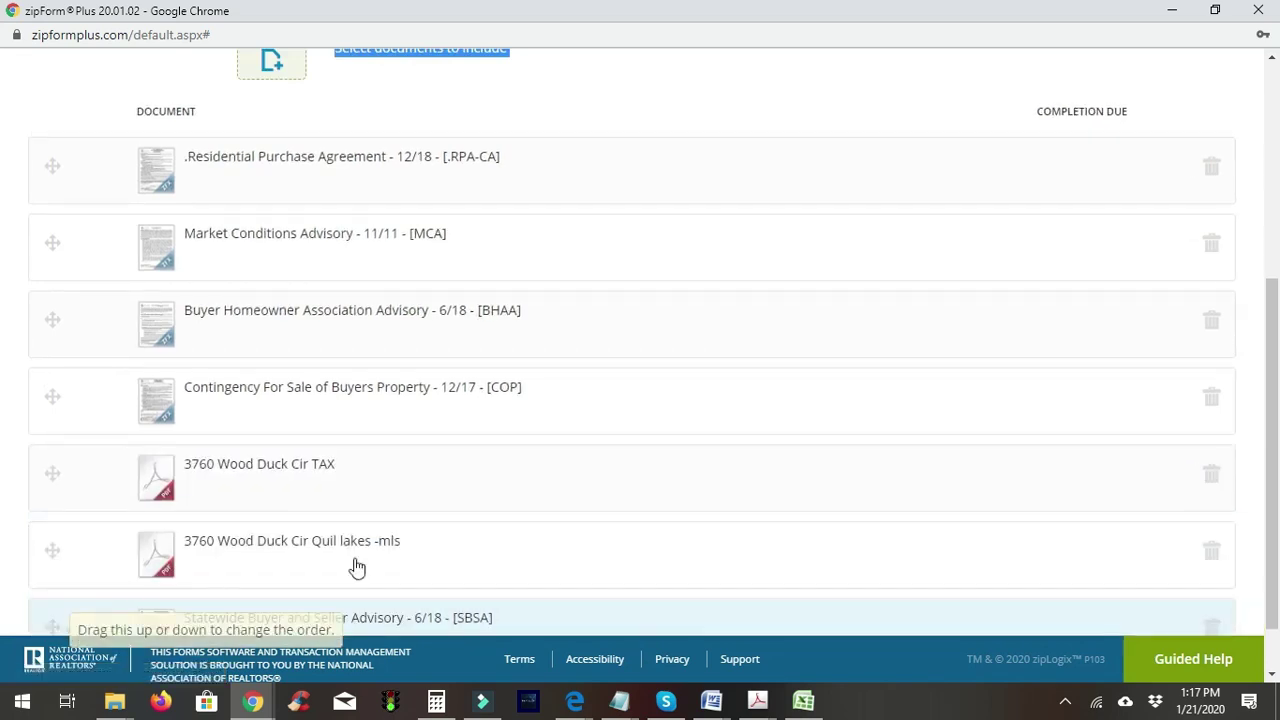
scroll(1262, 505, "down", 1)
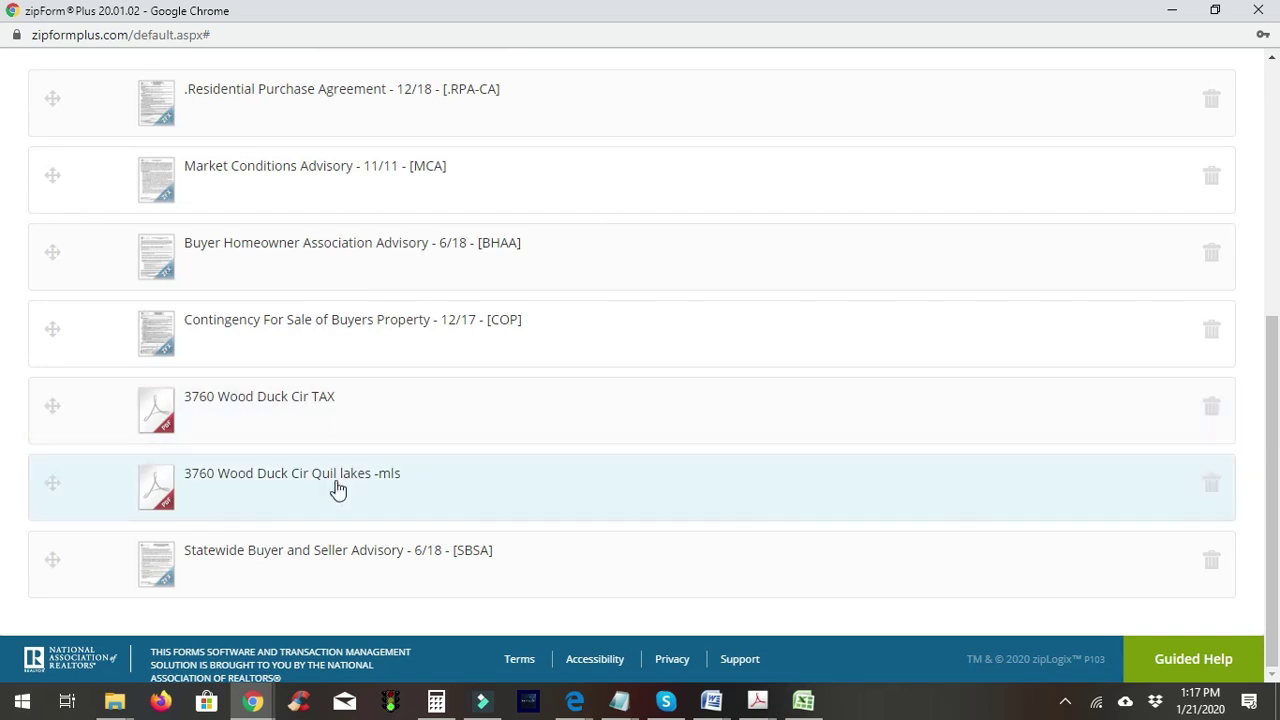
Step: Append "$409,950 with $8,000 EMD" to the packet name
left_click_drag(1270, 440, 1263, 198)
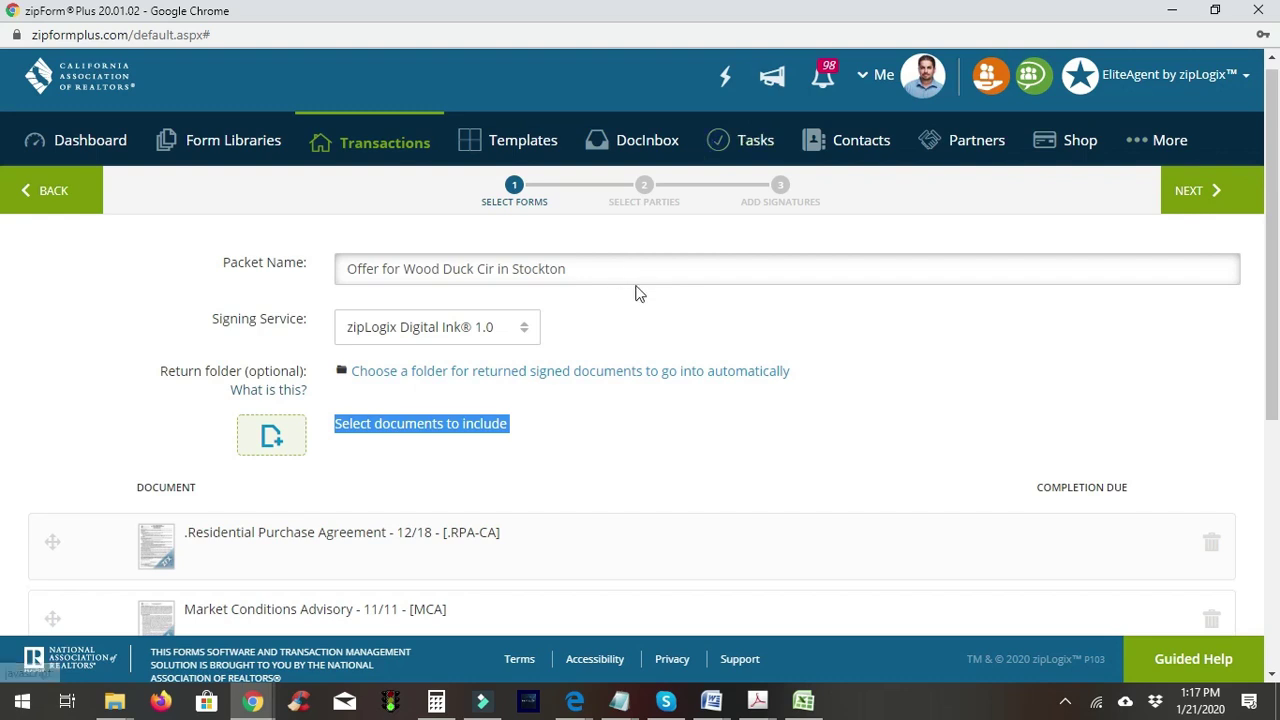
left_click(672, 269)
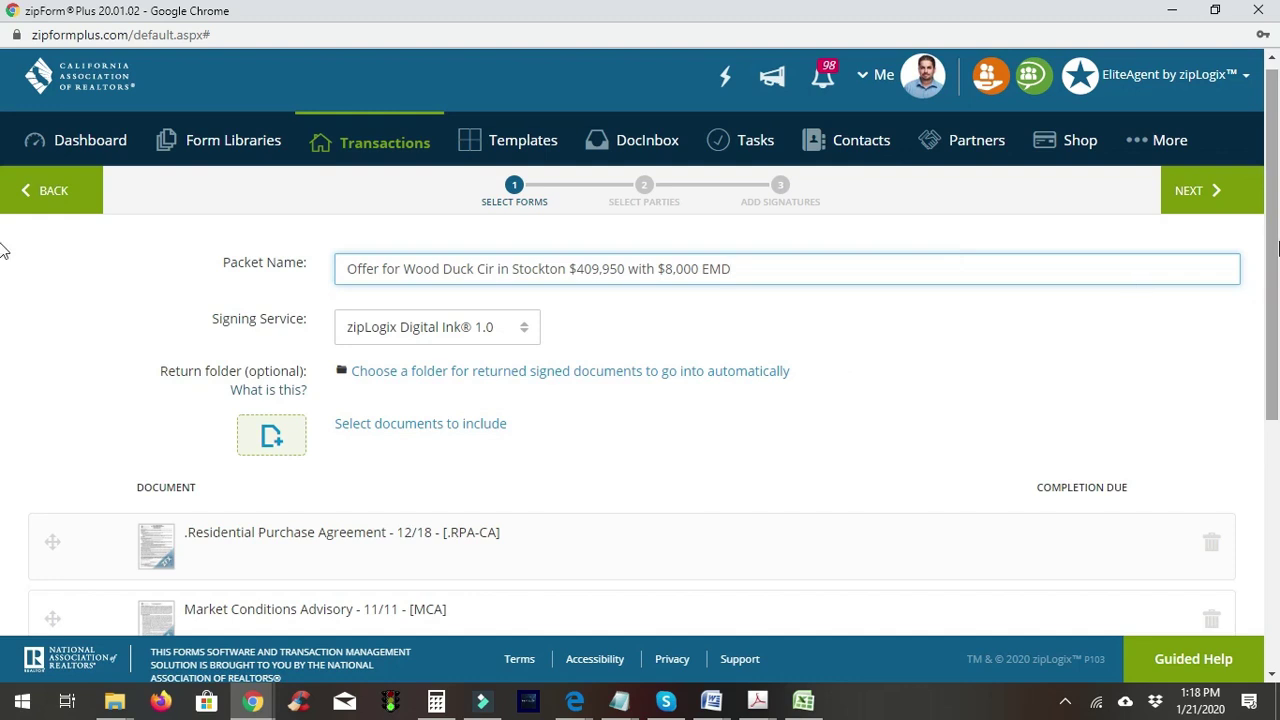
scroll(1276, 256, "down", 1)
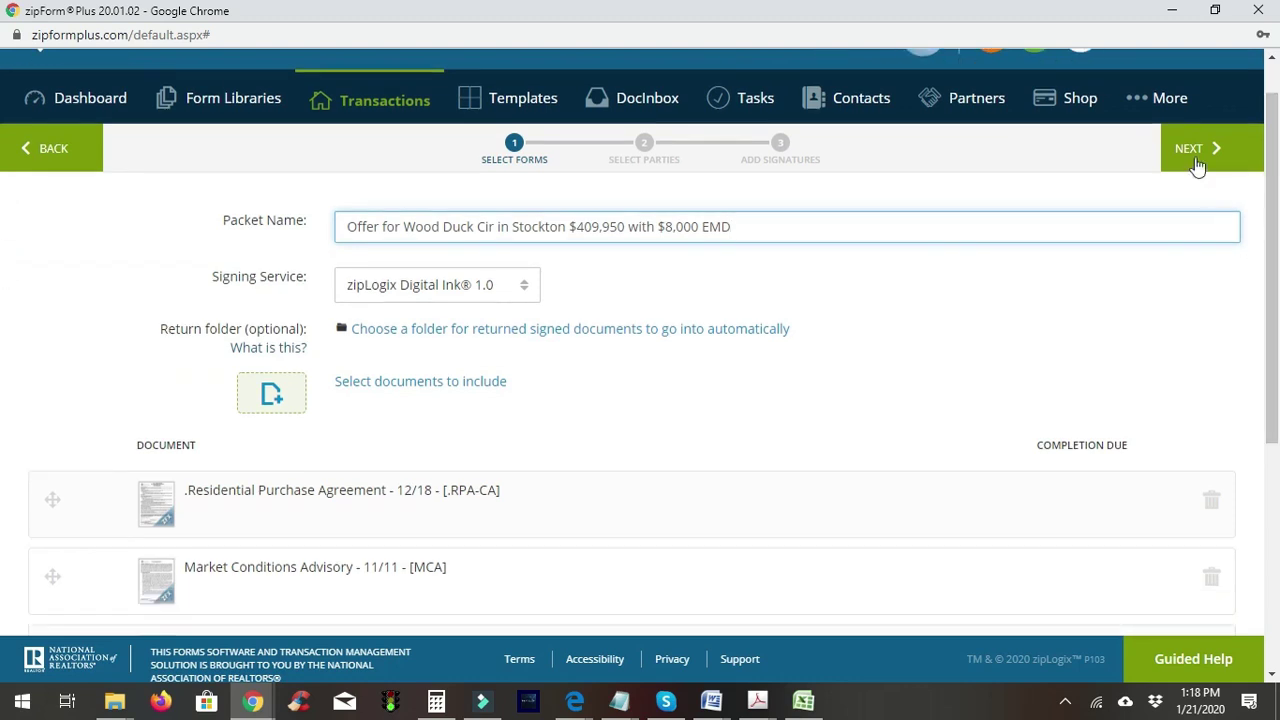
Step: Proceed to party selection and add Buyer One and the Selling Agent from the transaction parties as signers
left_click(1195, 163)
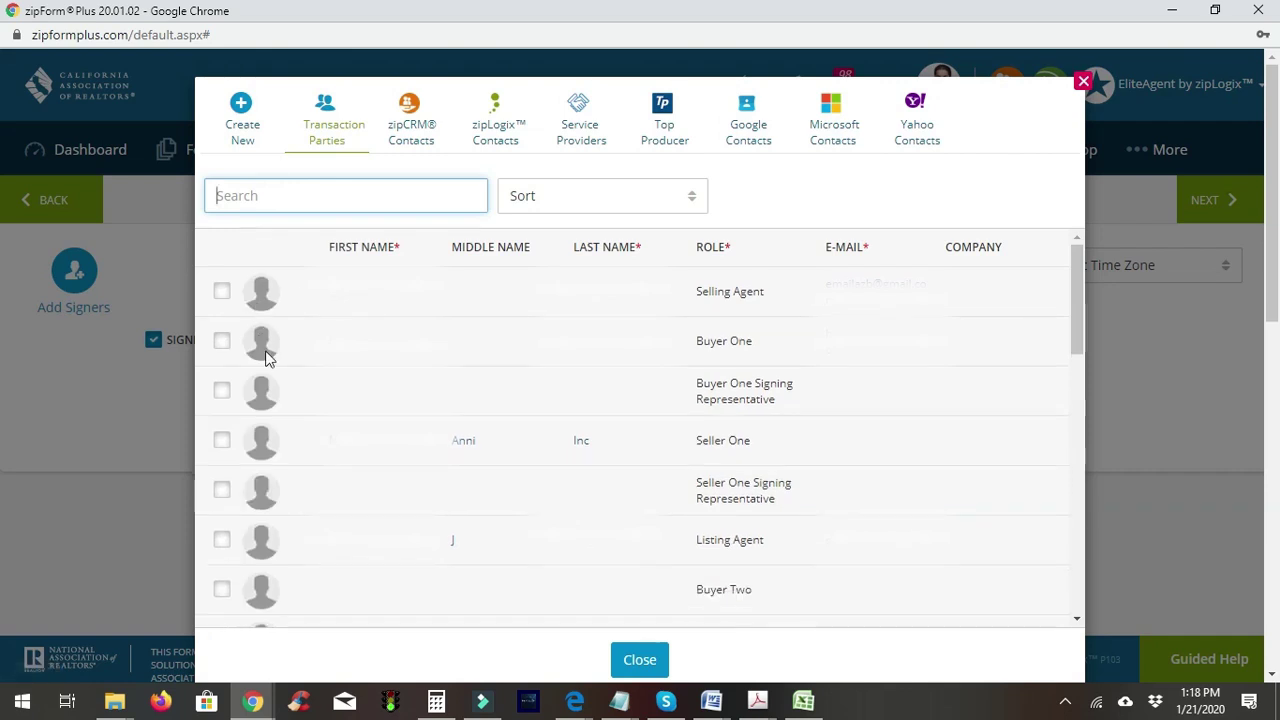
left_click(222, 341)
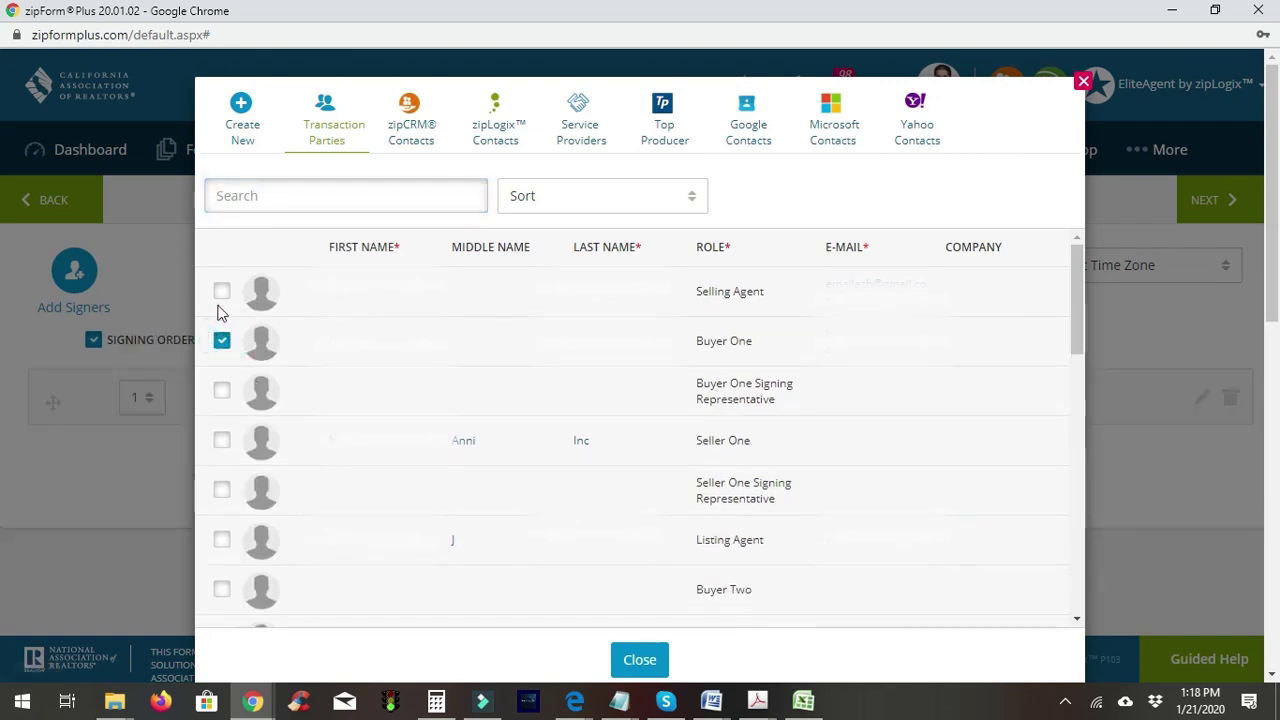
left_click(221, 292)
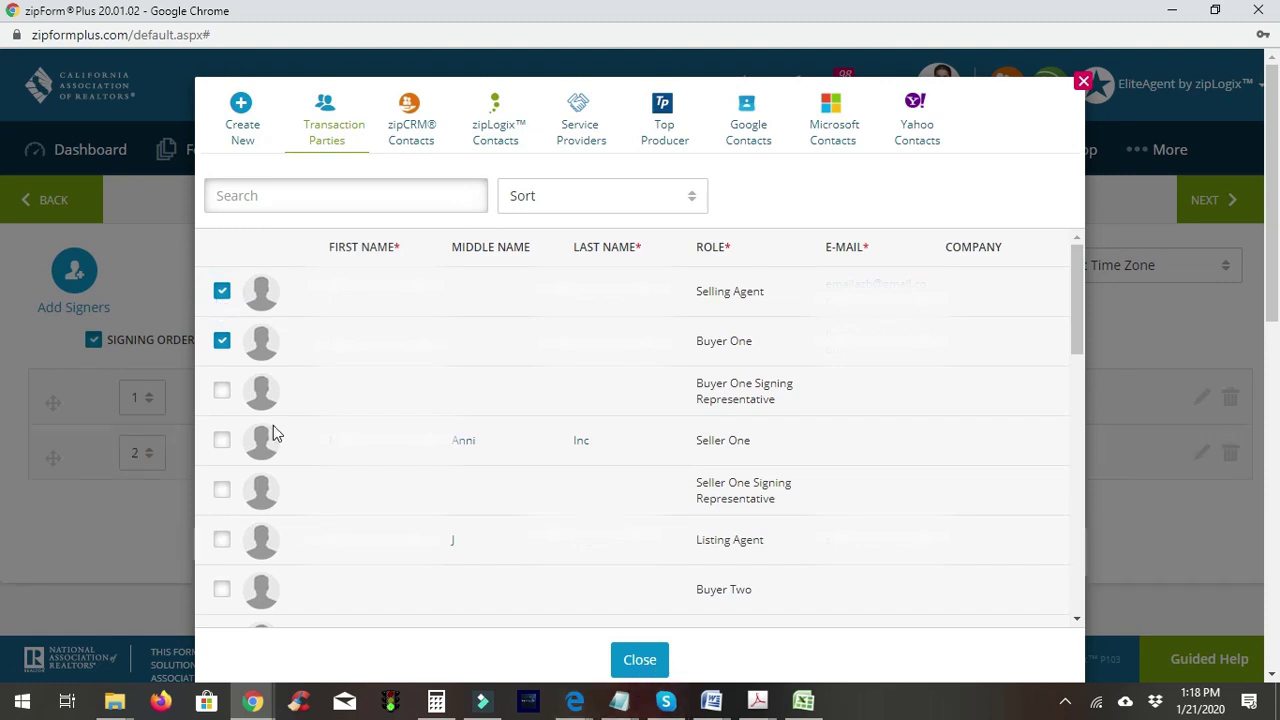
left_click(643, 665)
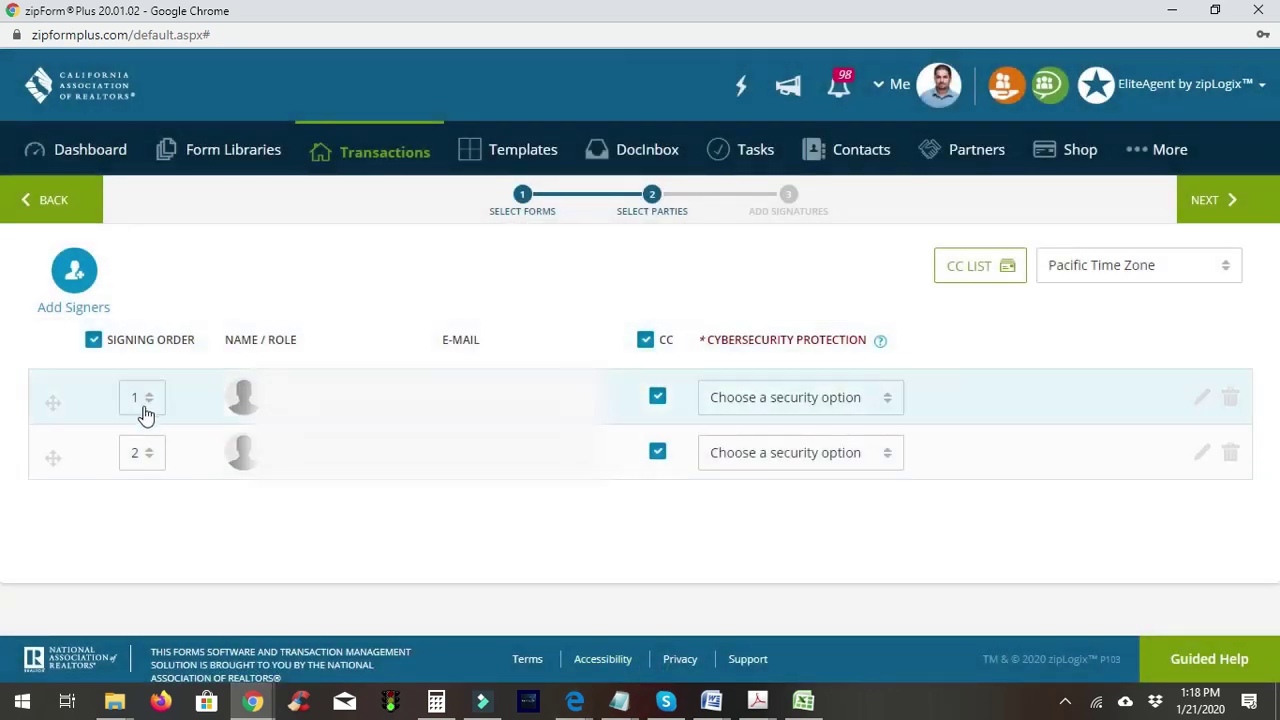
Step: Try to move the second signer ahead of the first in the signing order
left_click(150, 457)
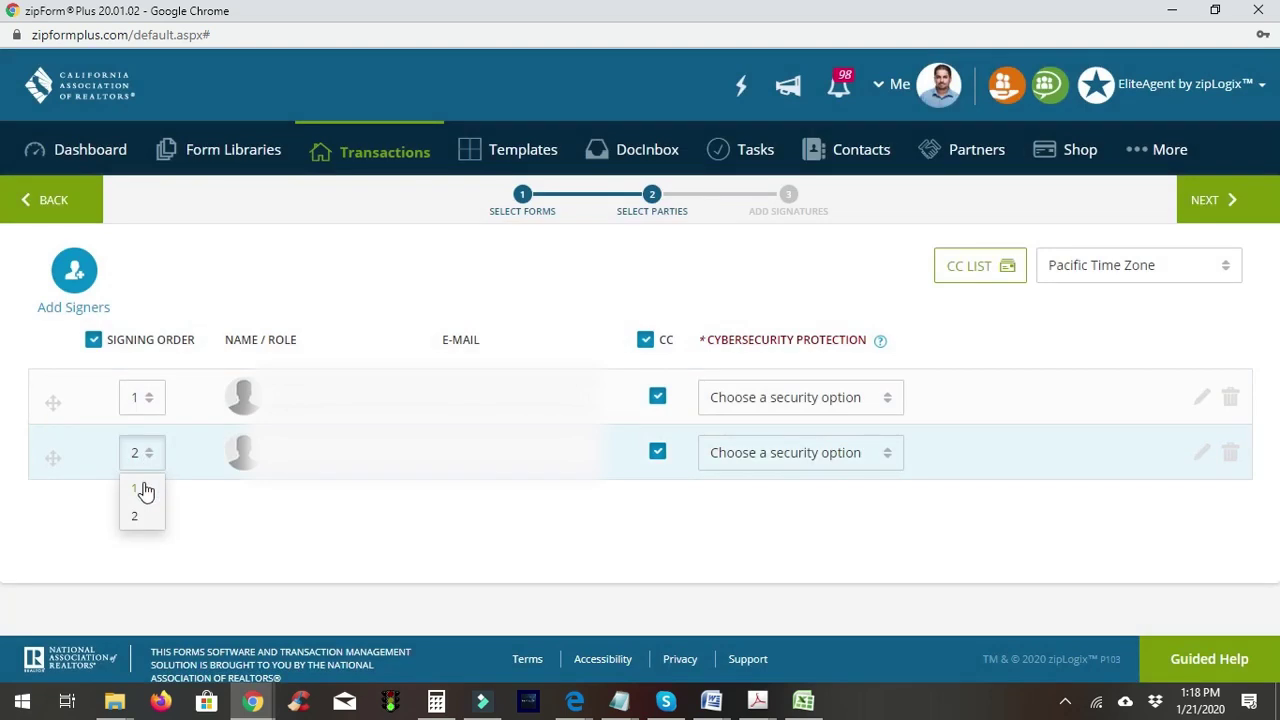
left_click(196, 502)
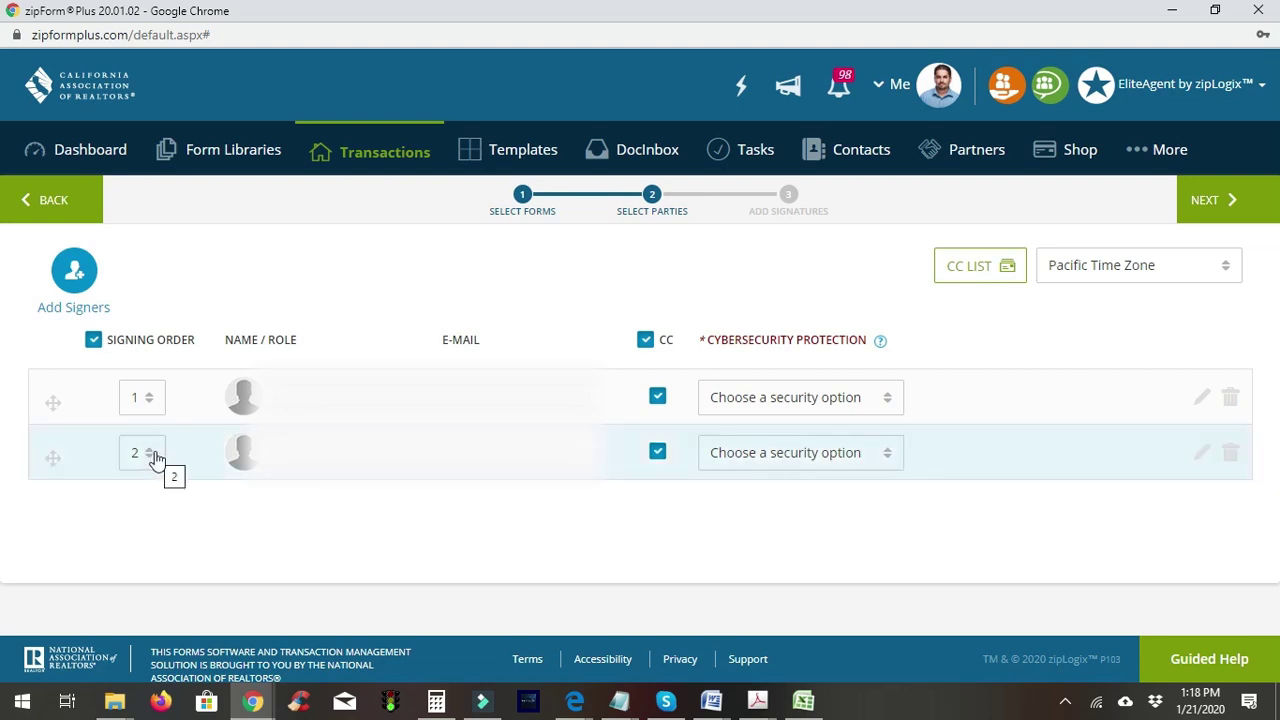
left_click_drag(46, 465, 40, 409)
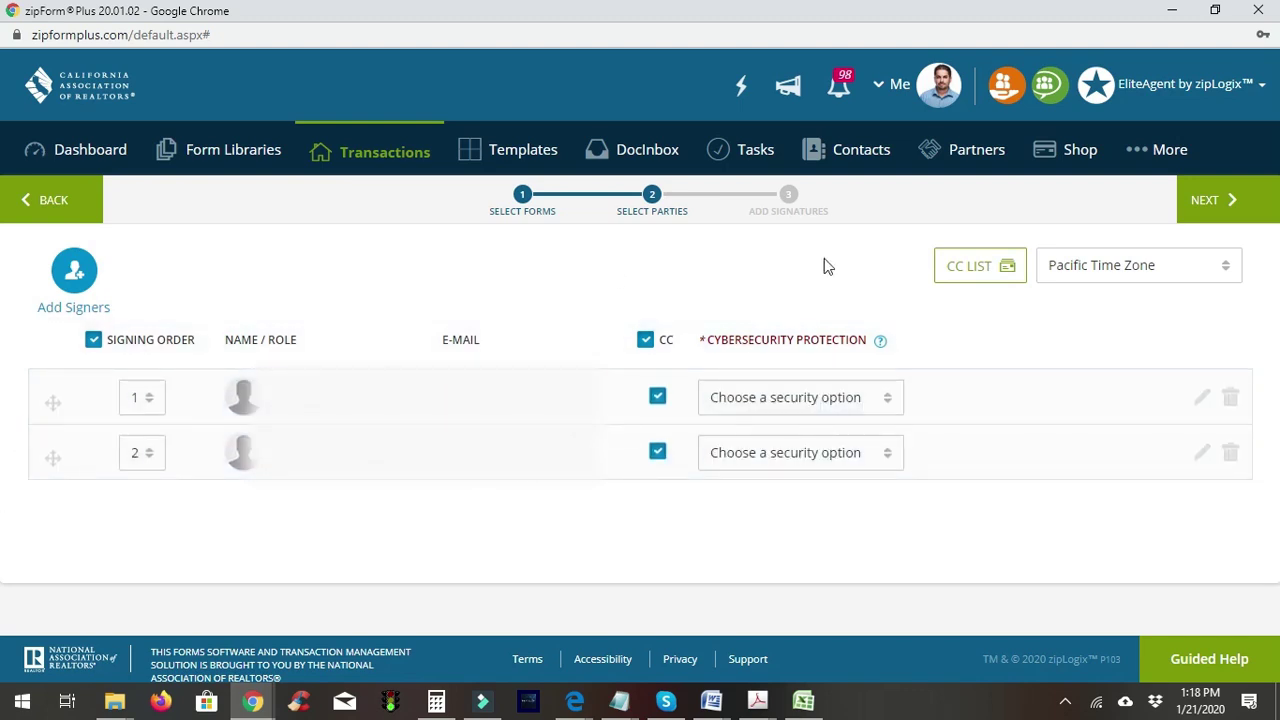
Step: Proceed to the signature placement stage and check the signature and date fields on the agency relationship disclosure's first page
left_click(1222, 205)
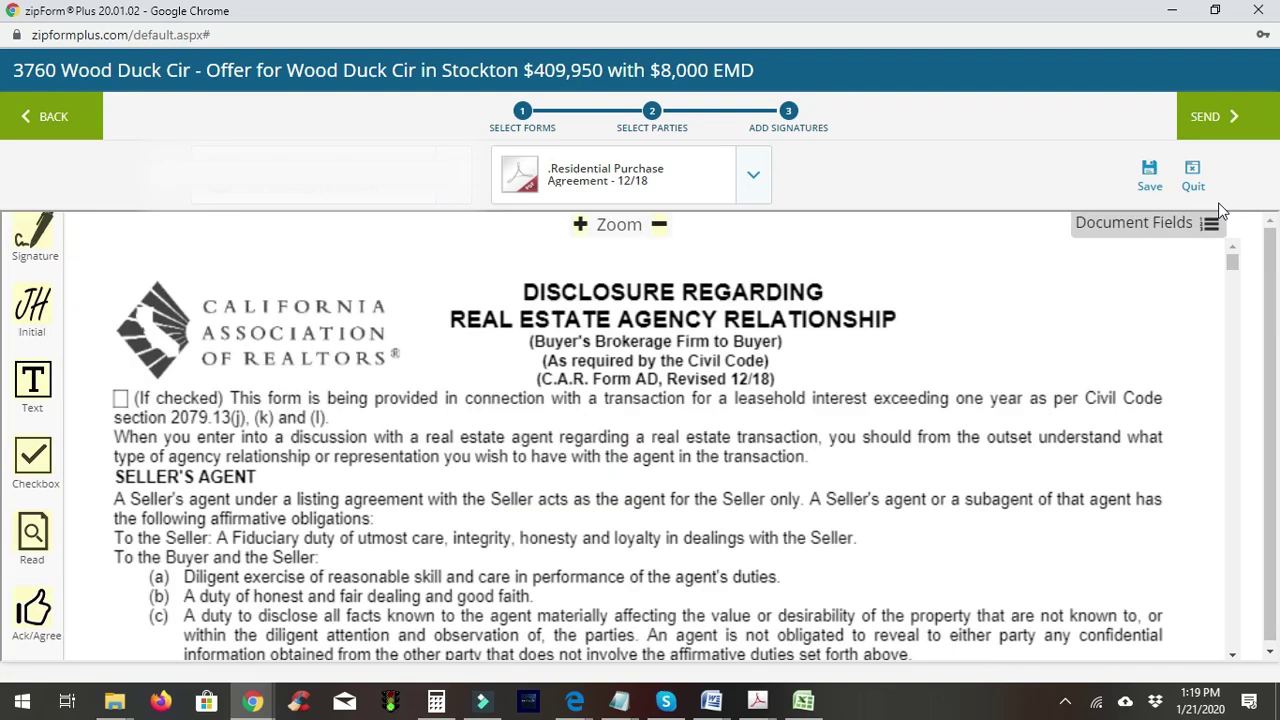
scroll(670, 440, "down", 5)
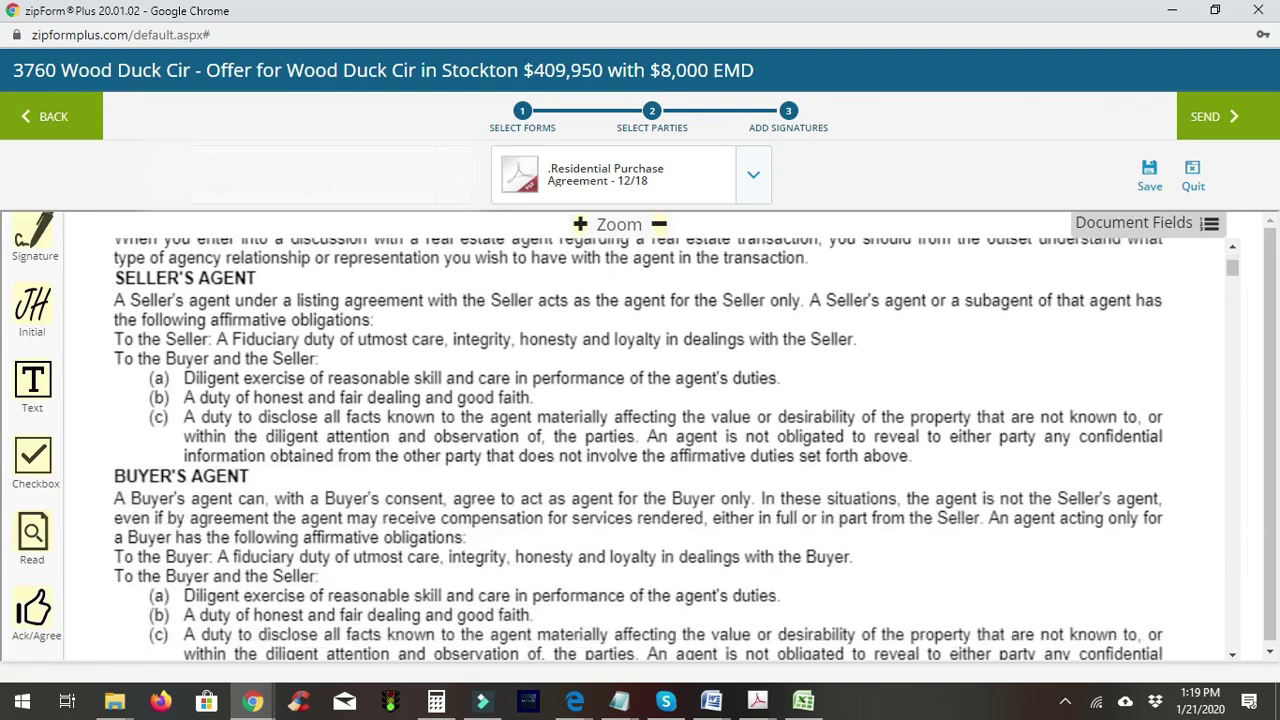
scroll(670, 440, "down", 8)
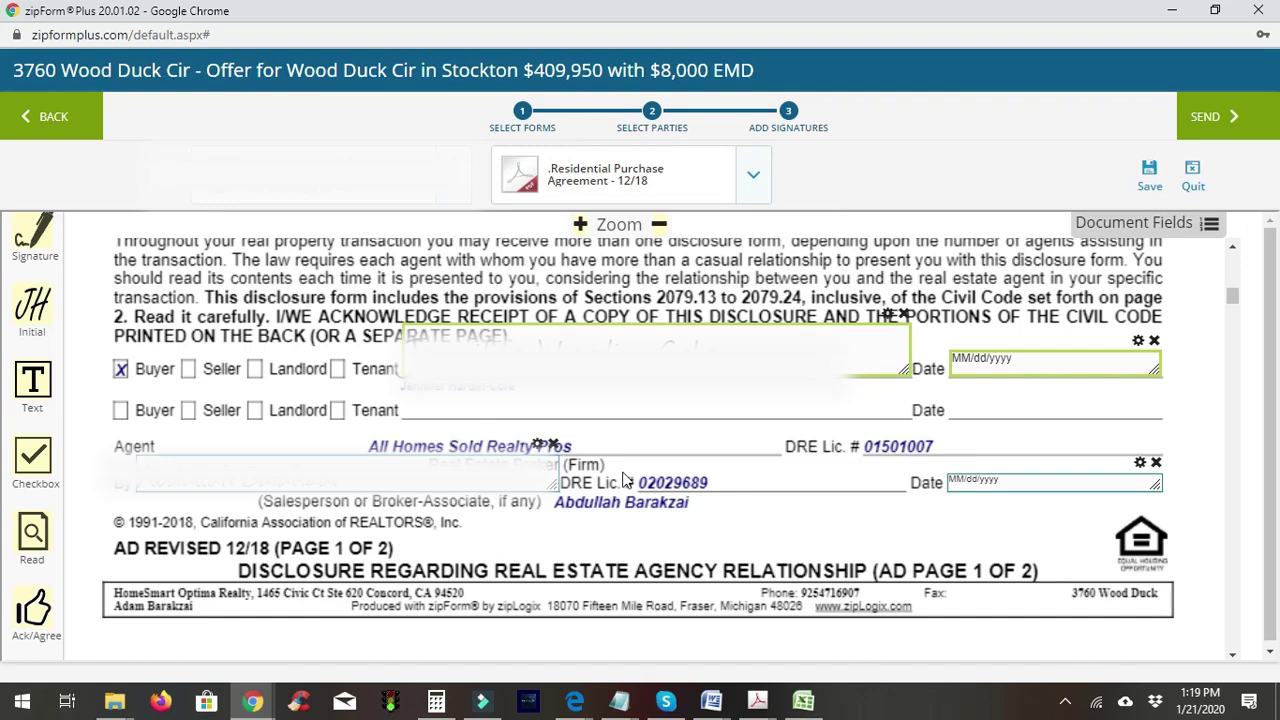
Step: Check the signature fields on the multiple-representation disclosure and consent form, continuing through the Wire Fraud and Electronic Funds Transfer Advisory
scroll(640, 430, "down", 1)
scroll(640, 440, "down", 10)
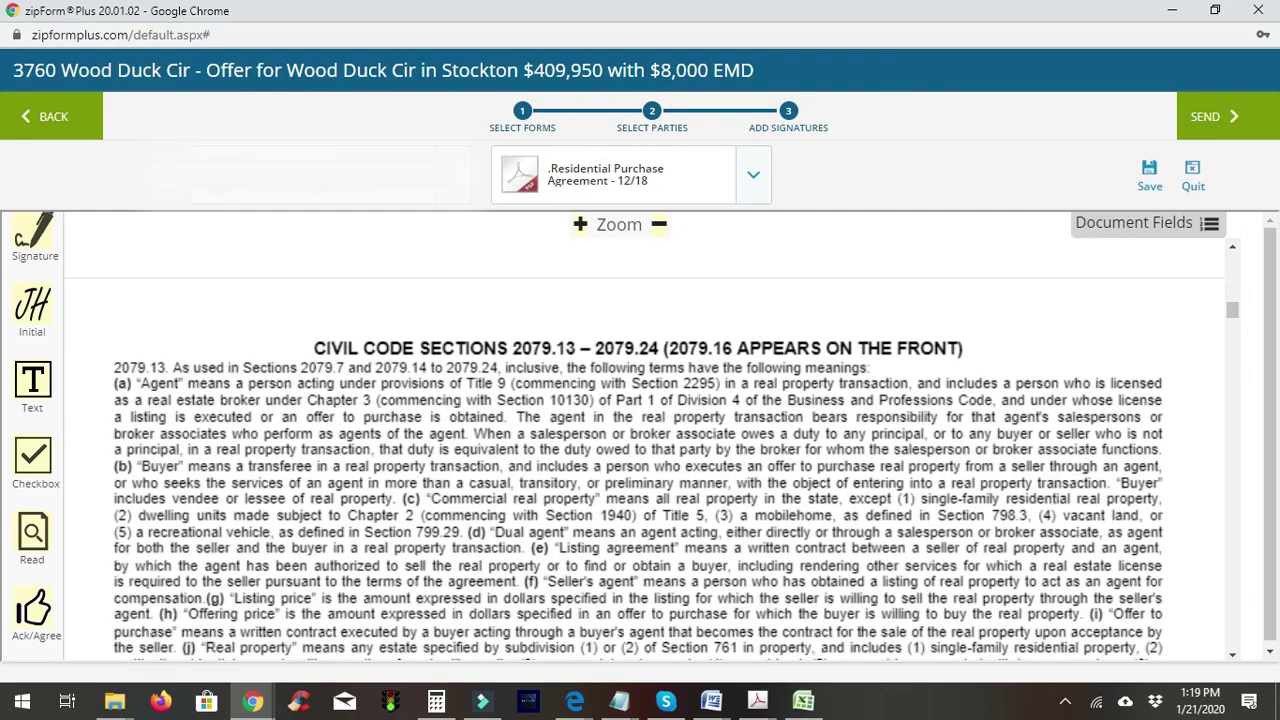
scroll(640, 440, "down", 10)
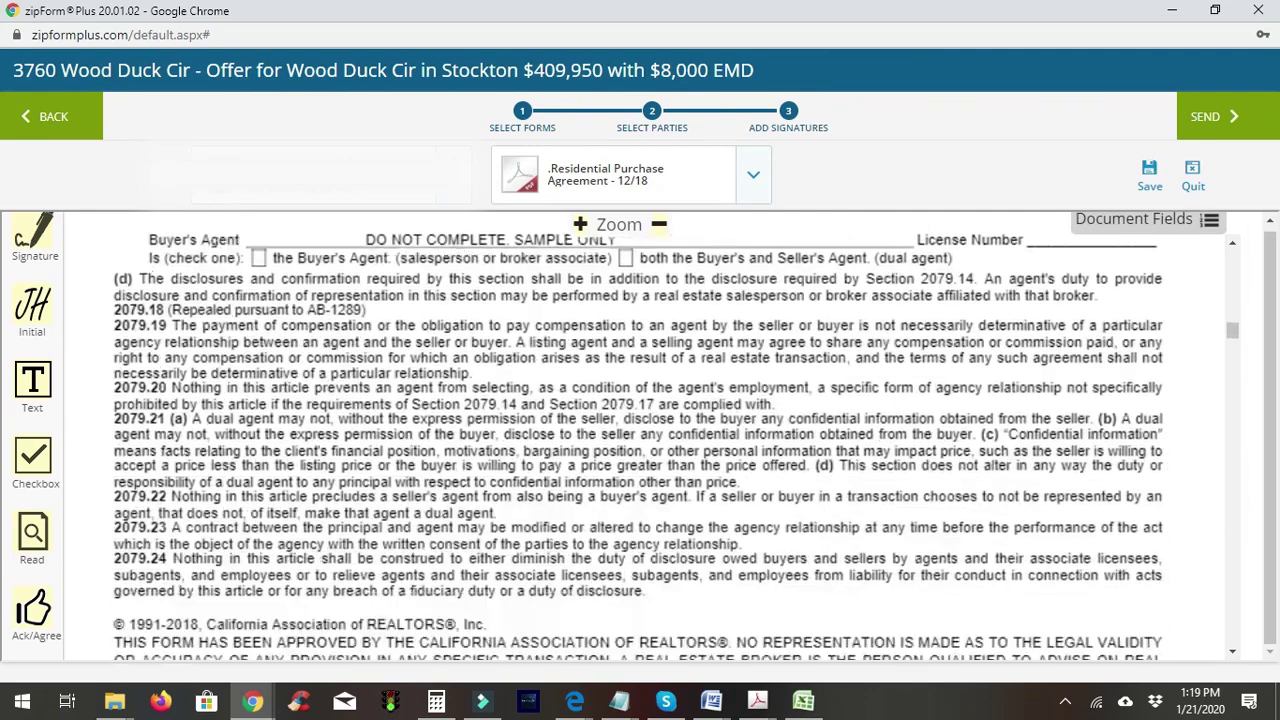
scroll(640, 440, "down", 10)
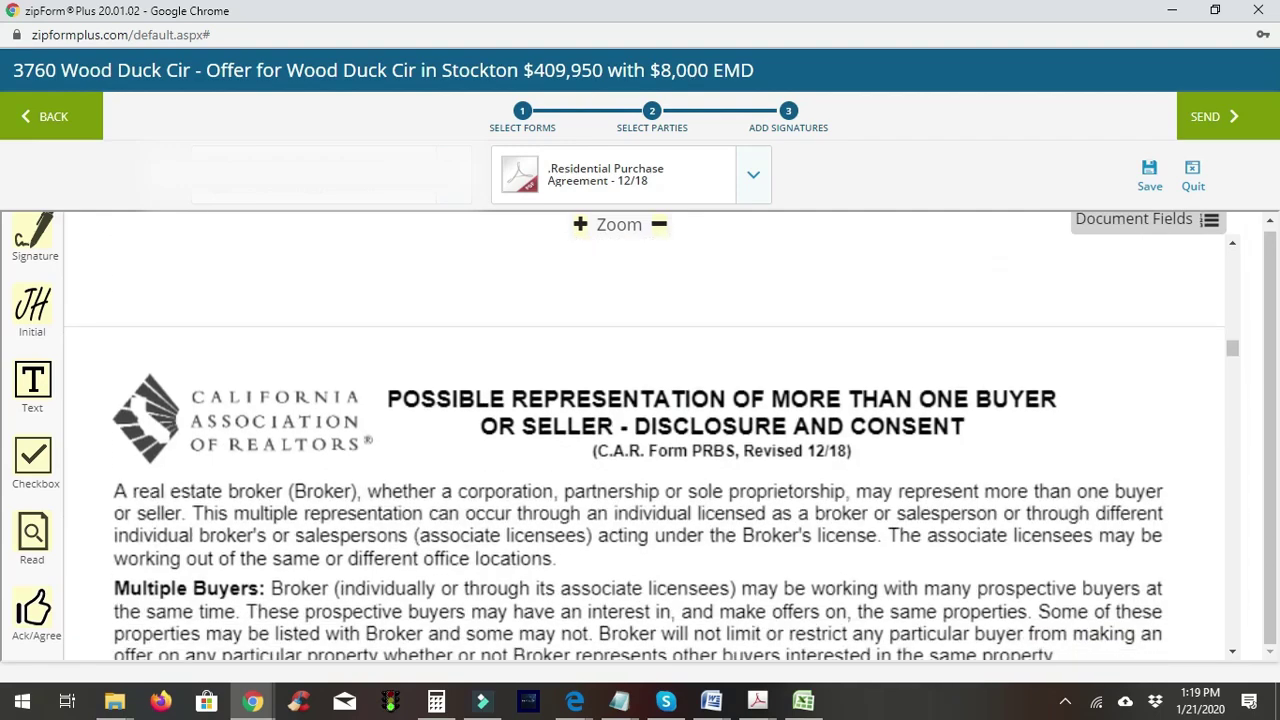
scroll(640, 440, "down", 5)
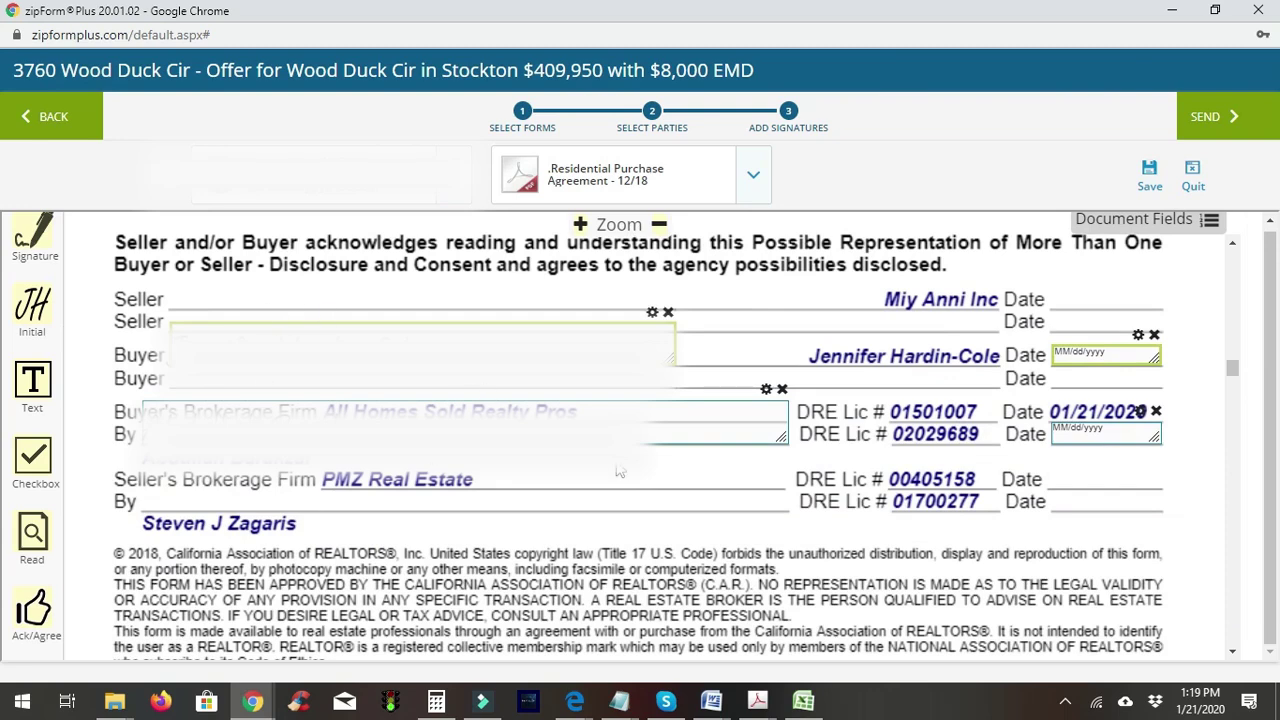
scroll(640, 440, "down", 10)
scroll(640, 440, "down", 10)
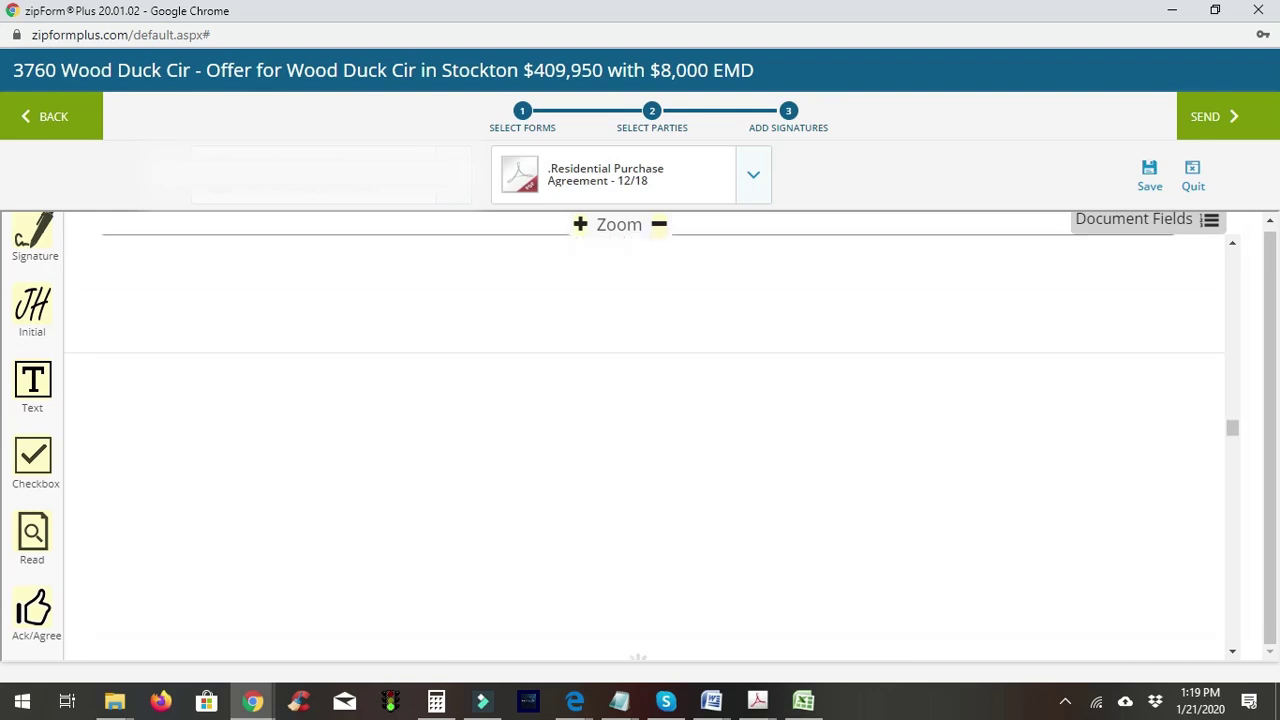
scroll(640, 440, "up", 3)
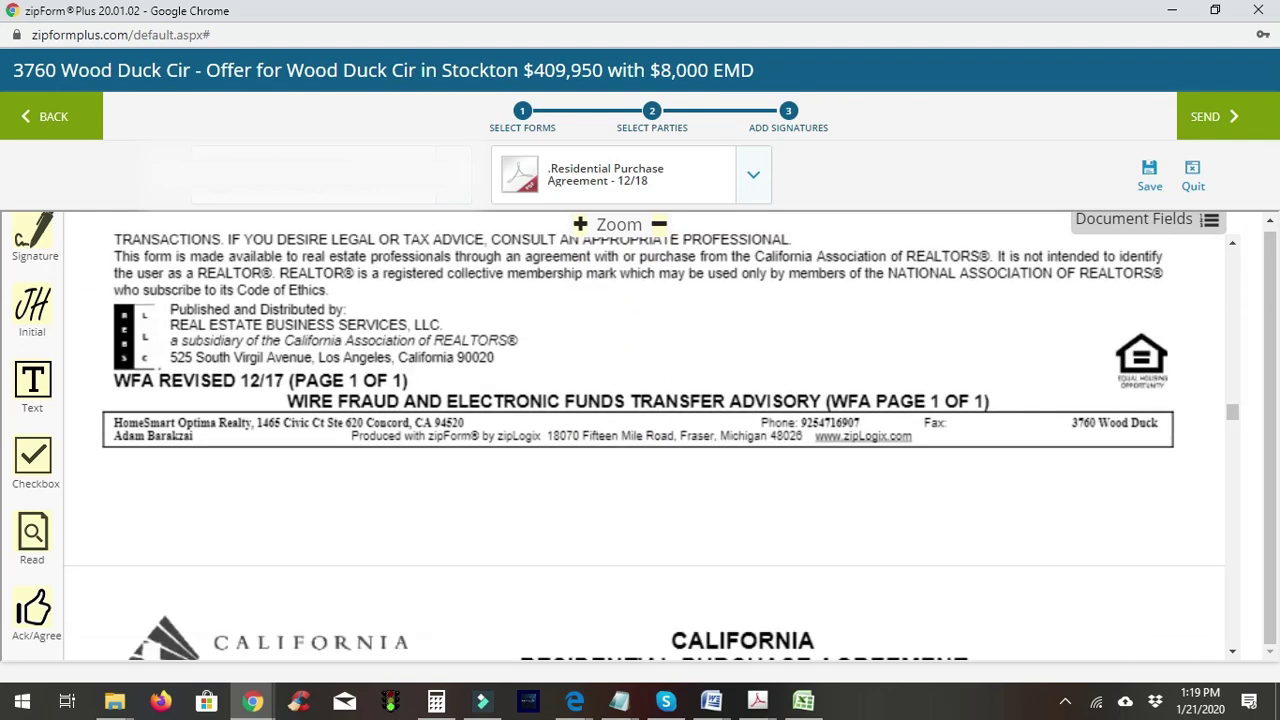
Step: Review page 1 of the Residential Purchase Agreement, covering the preparation date, offer, agency, finance terms and buyer's initials field
scroll(644, 447, "down", 5)
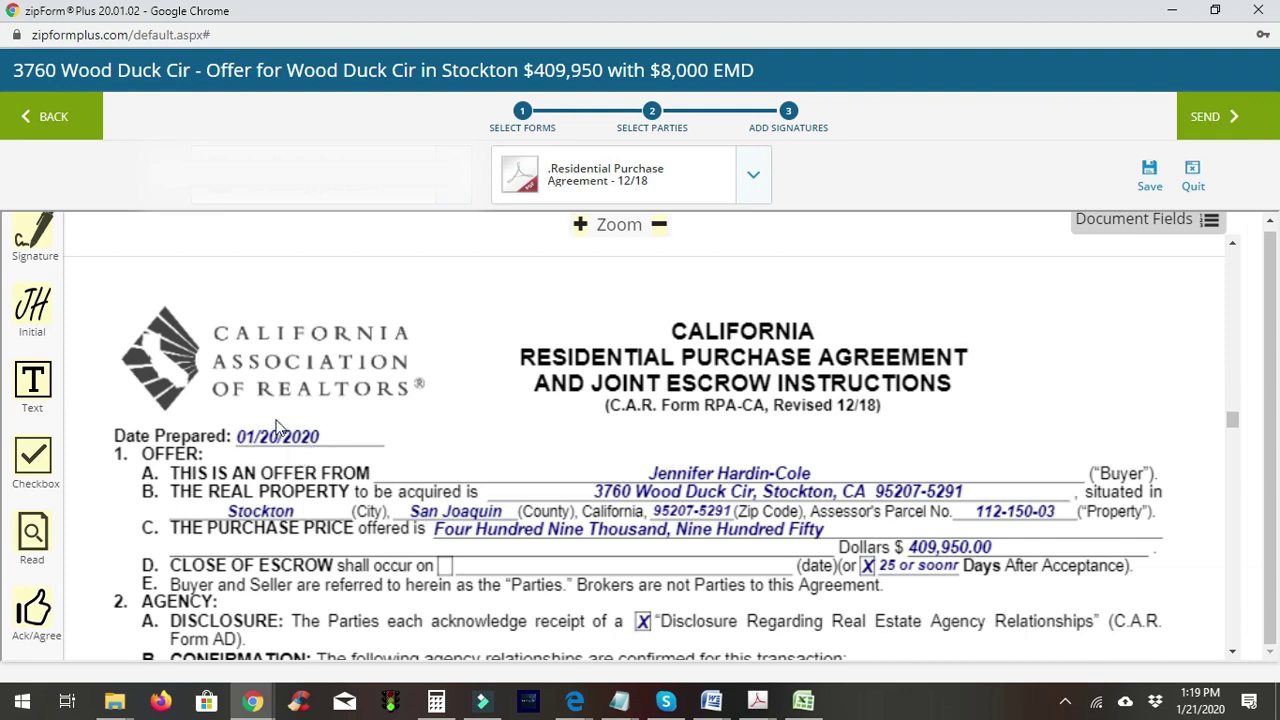
scroll(303, 459, "down", 1)
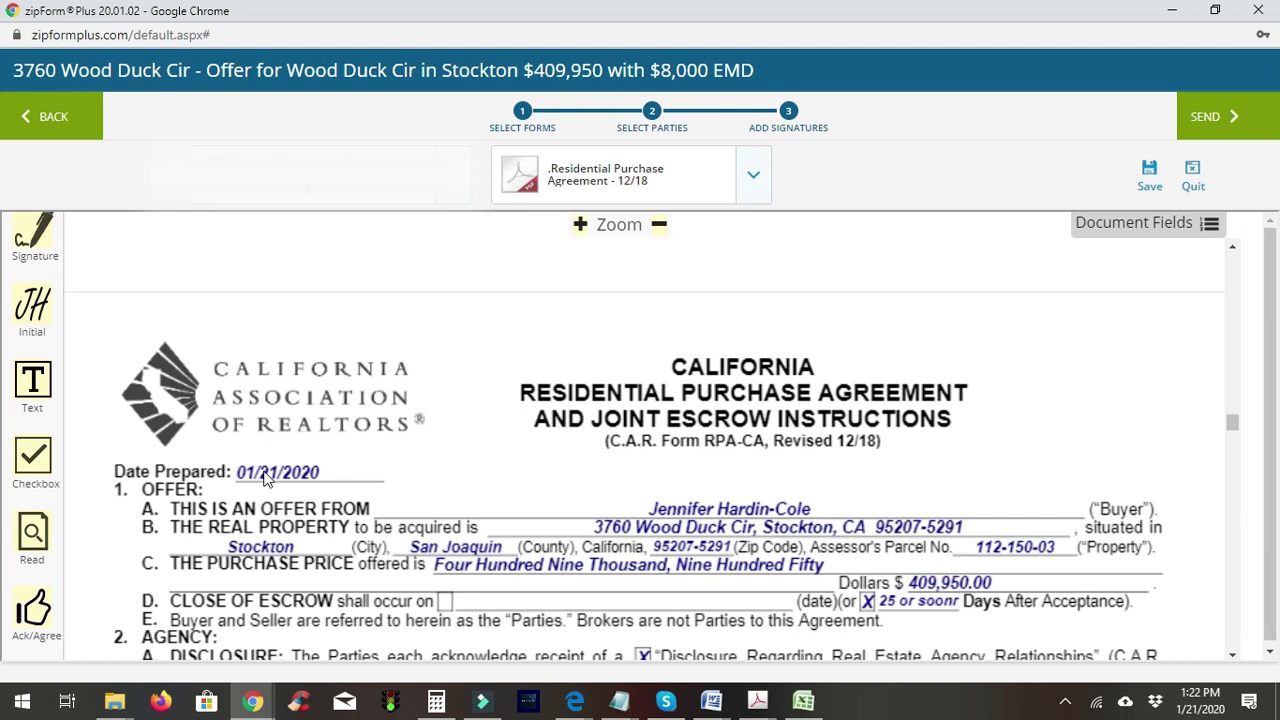
scroll(267, 480, "down", 4)
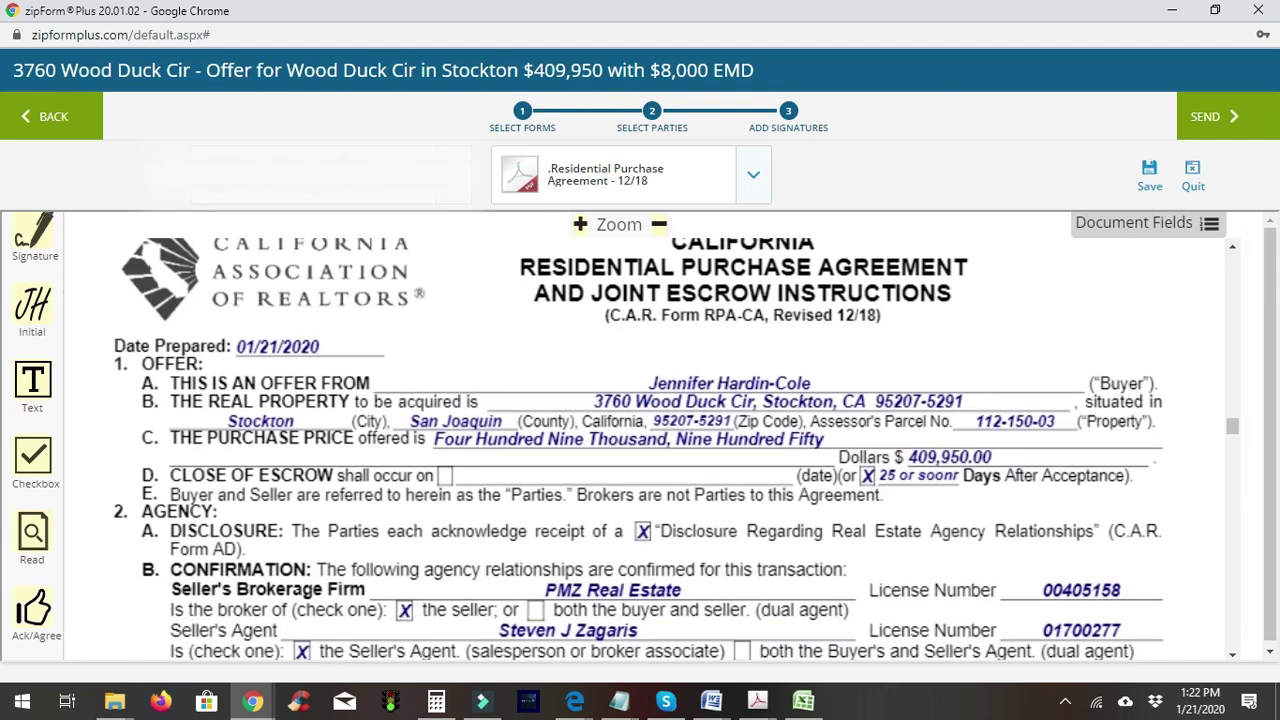
scroll(826, 352, "up", 1)
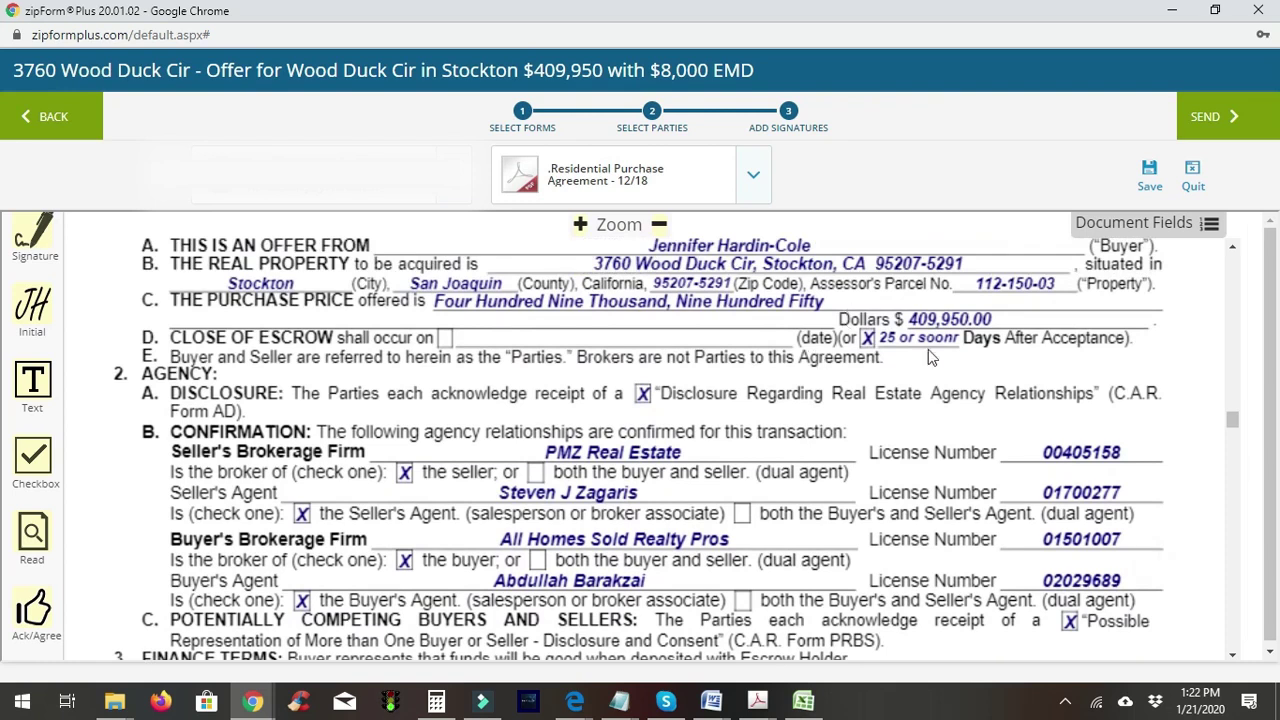
scroll(975, 350, "down", 1)
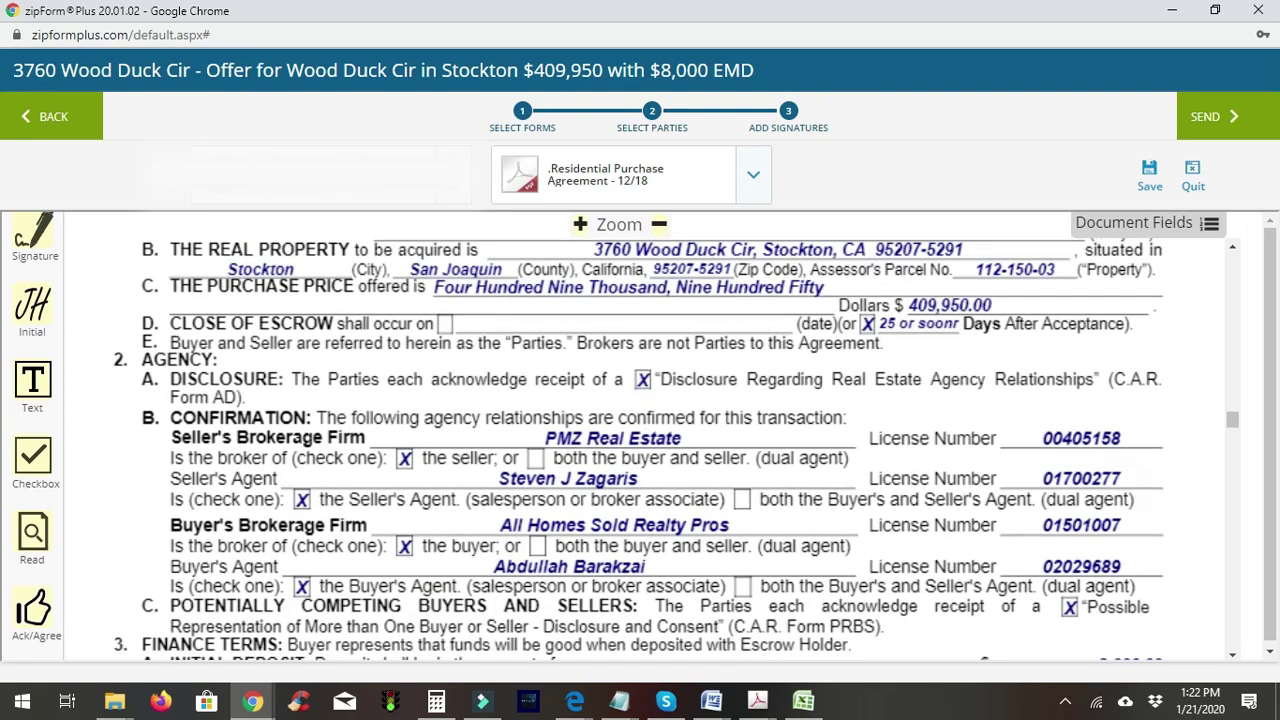
scroll(192, 362, "down", 2)
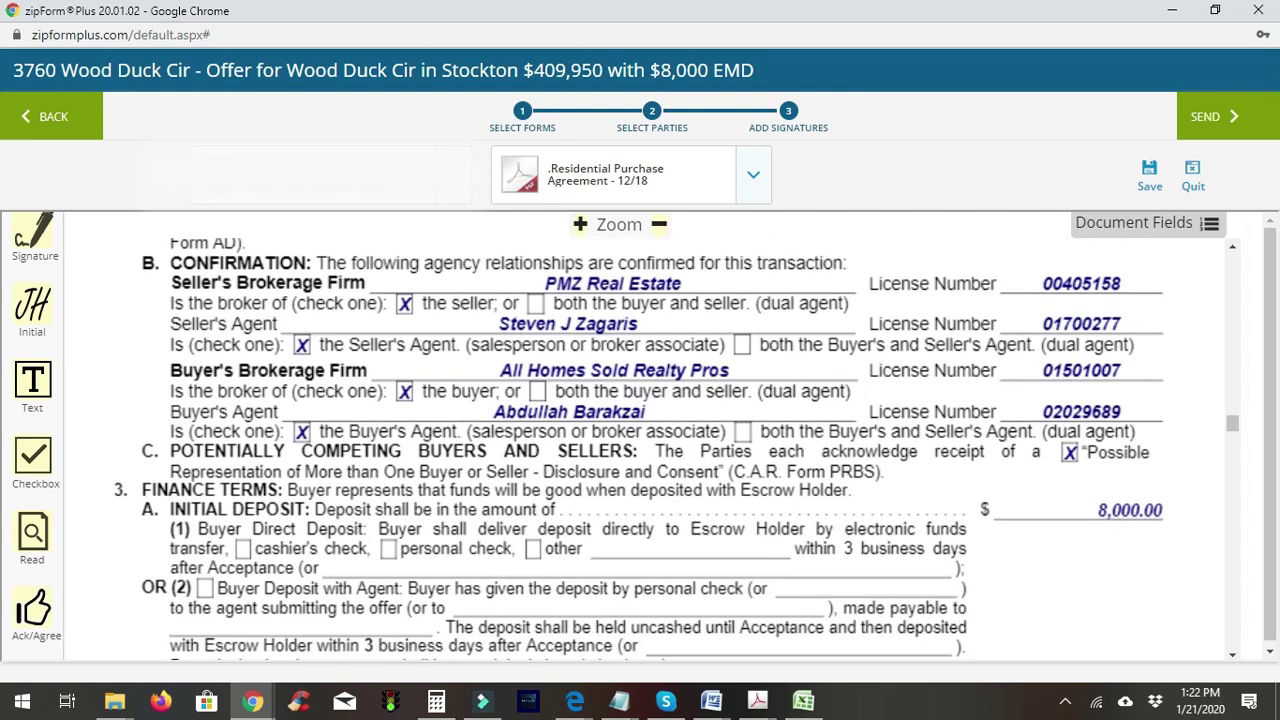
scroll(650, 450, "down", 6)
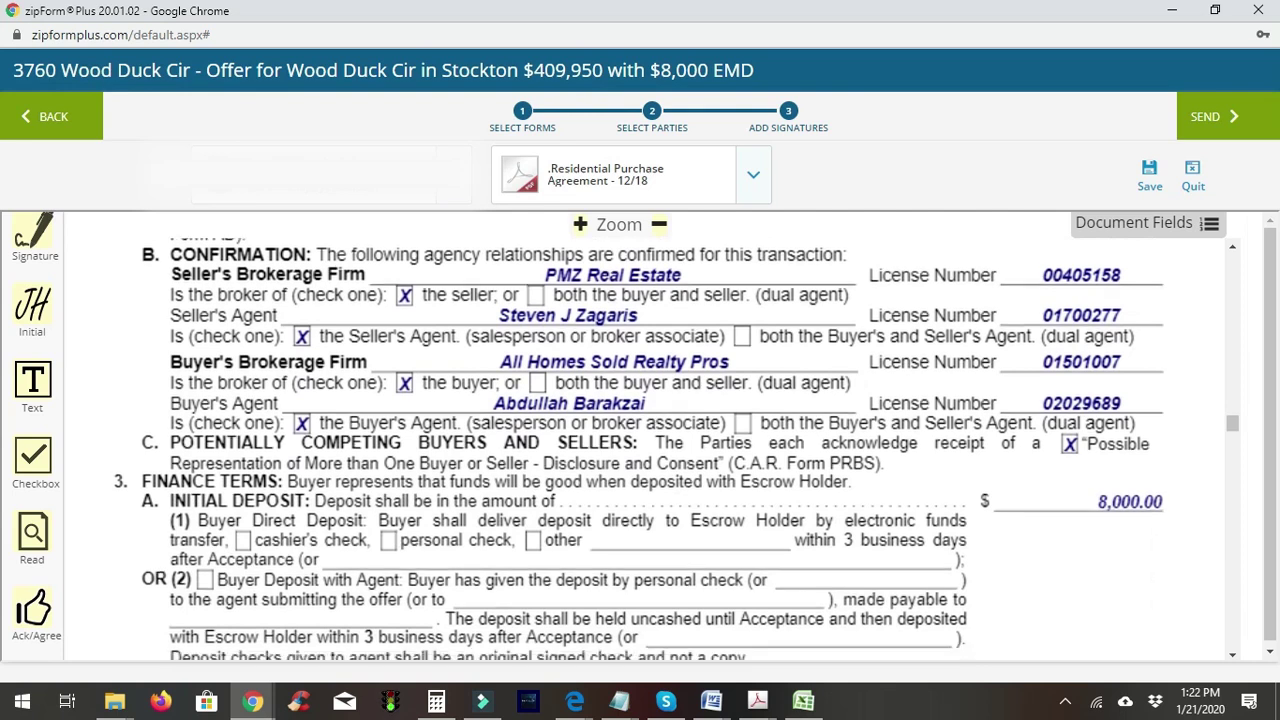
scroll(295, 393, "down", 3)
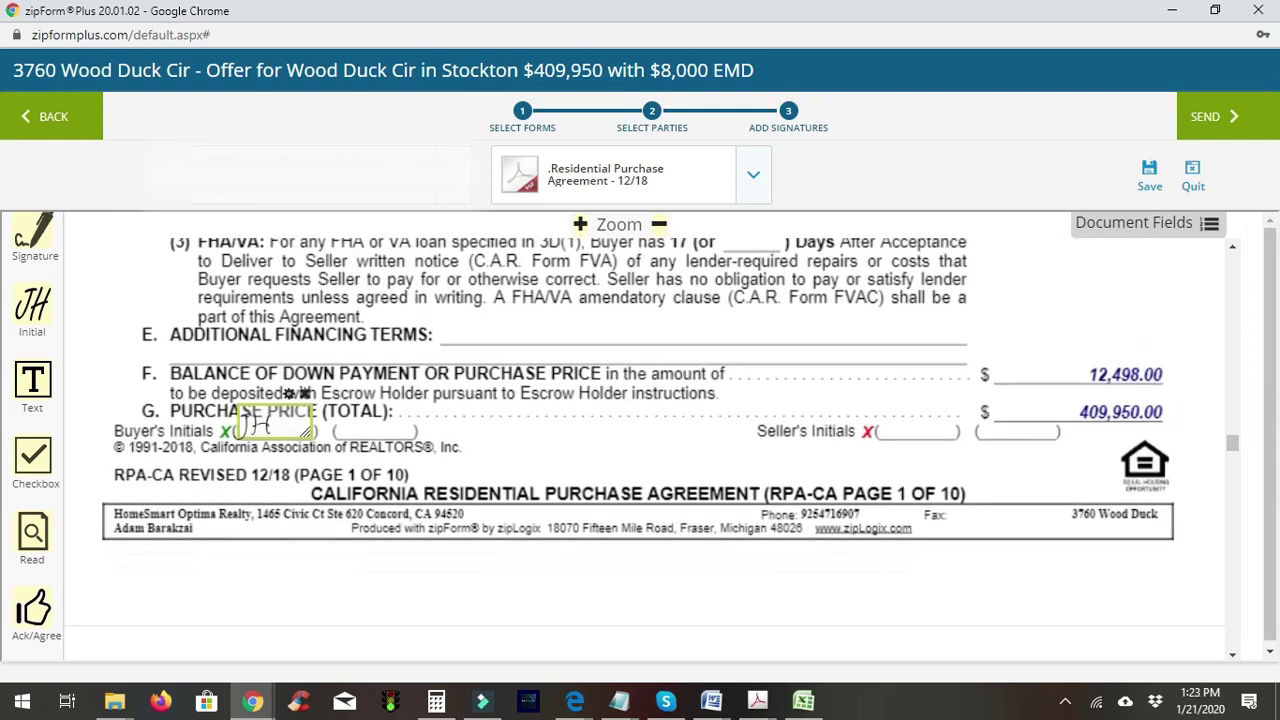
Step: Review the down payment verification, appraisal contingency and loan contingency removal terms on page 2 of the purchase agreement
scroll(298, 393, "down", 5)
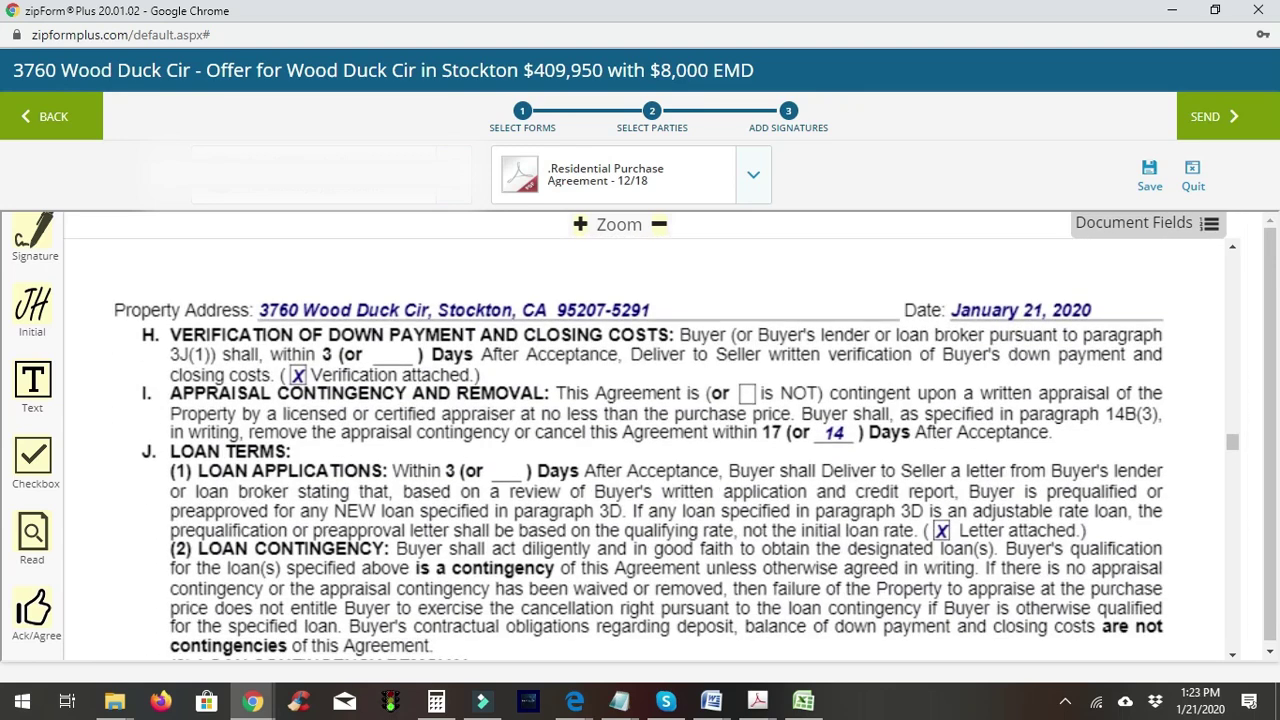
scroll(667, 449, "down", 1)
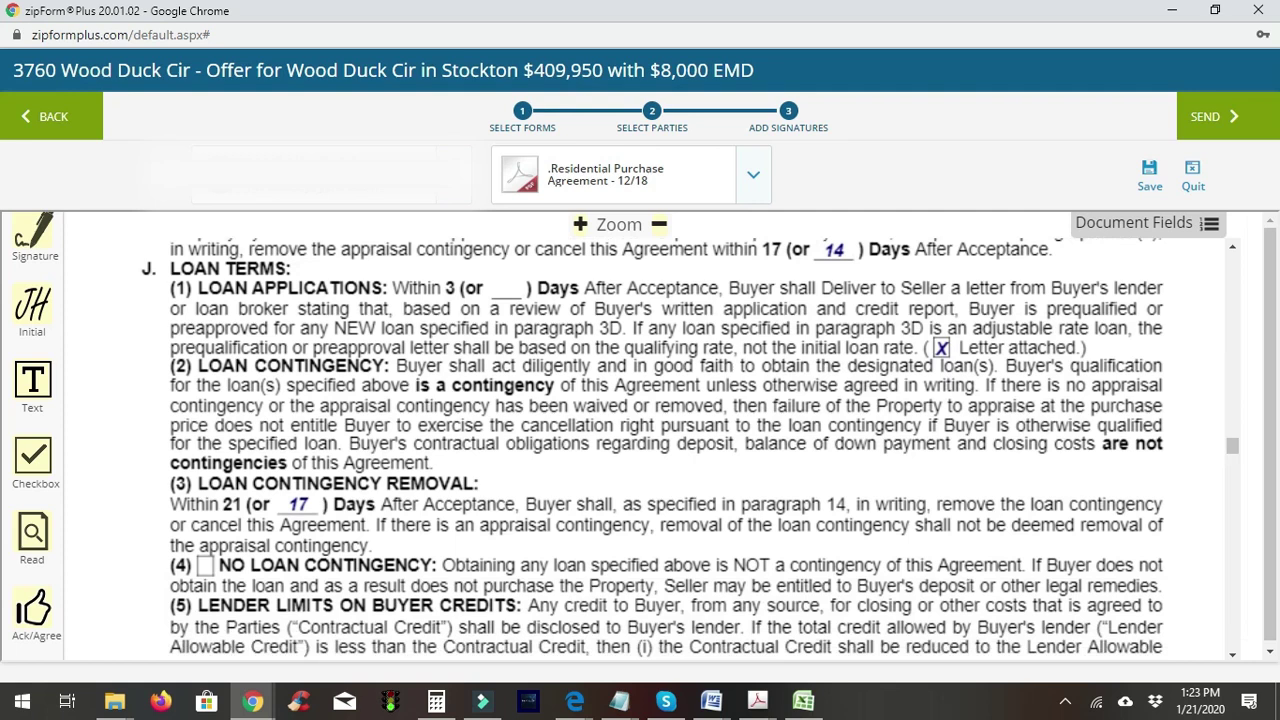
scroll(666, 449, "down", 1)
scroll(666, 449, "up", 2)
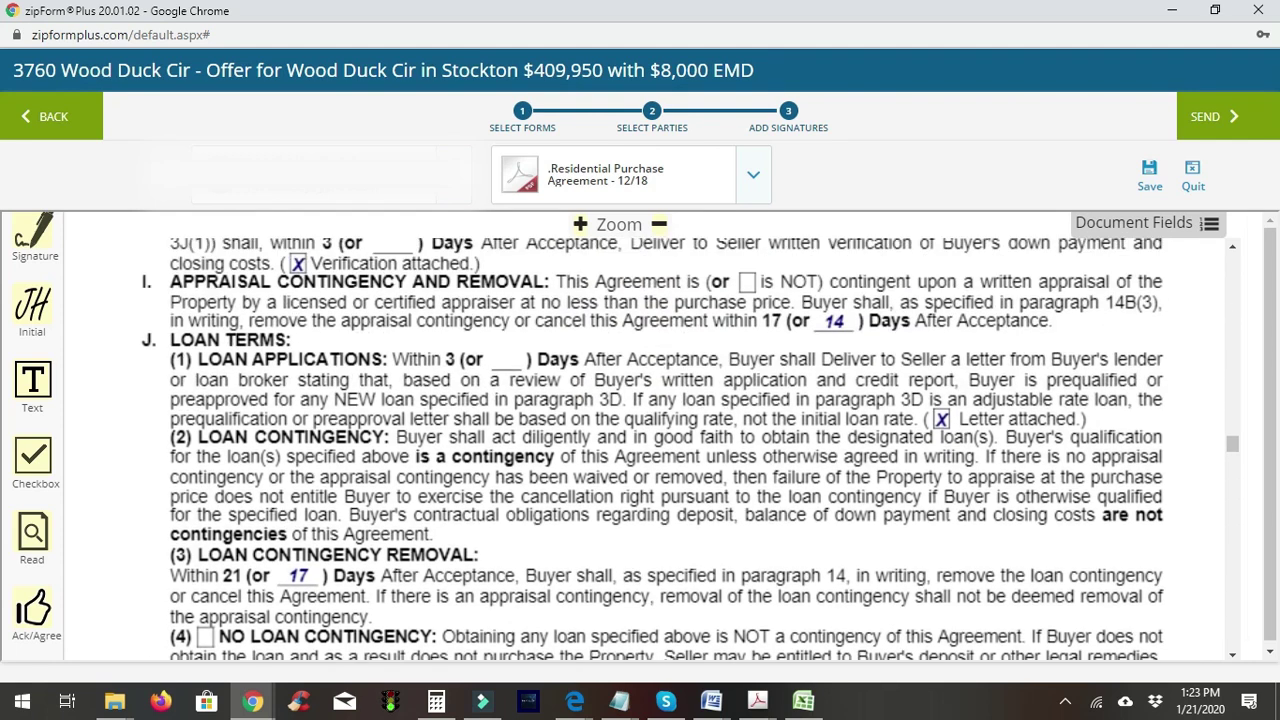